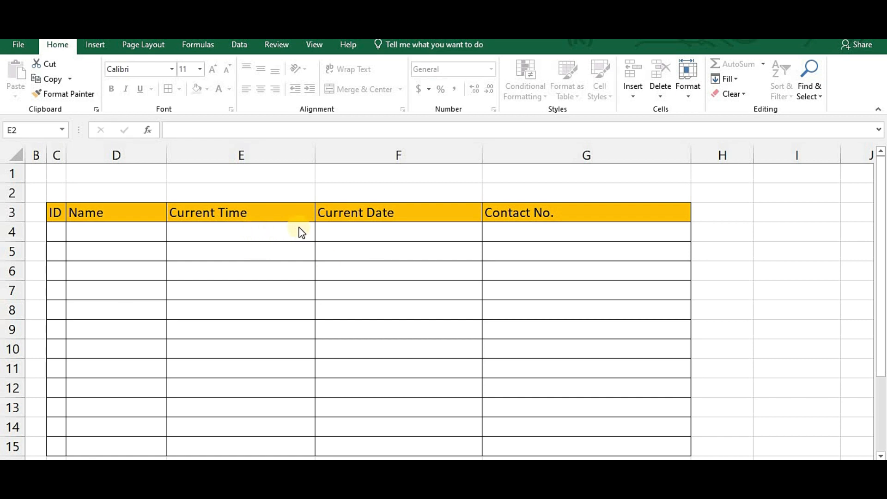
- Enter record 1 with ID 1 and name xyz so its time and date stamp
scroll(301, 231, down, 1)
scroll(303, 228, up, 1)
drag(878, 301, 879, 303)
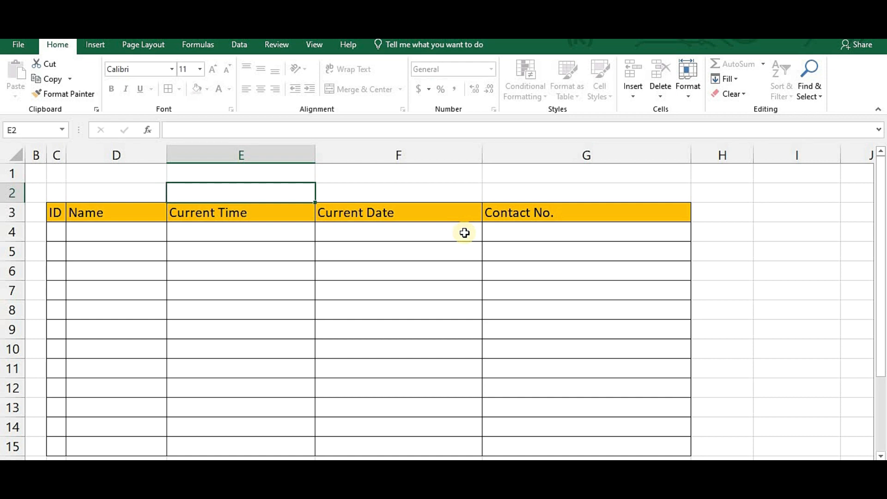
click(83, 232)
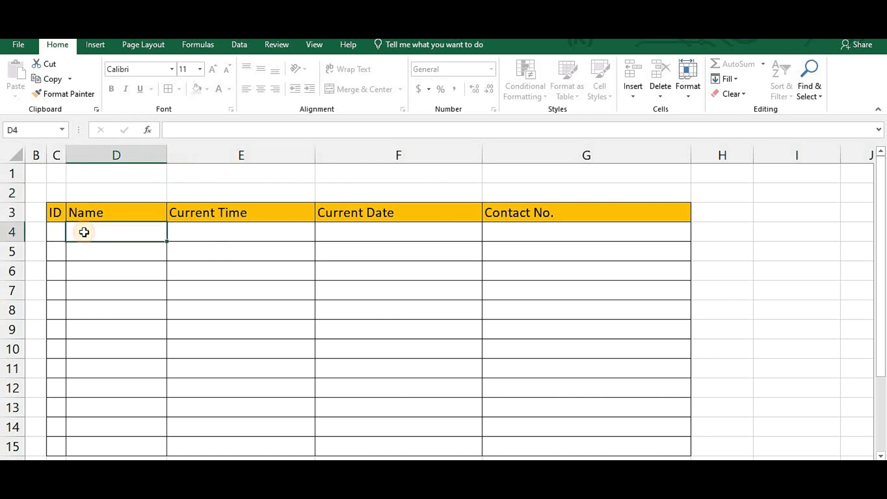
click(61, 238)
text(1)
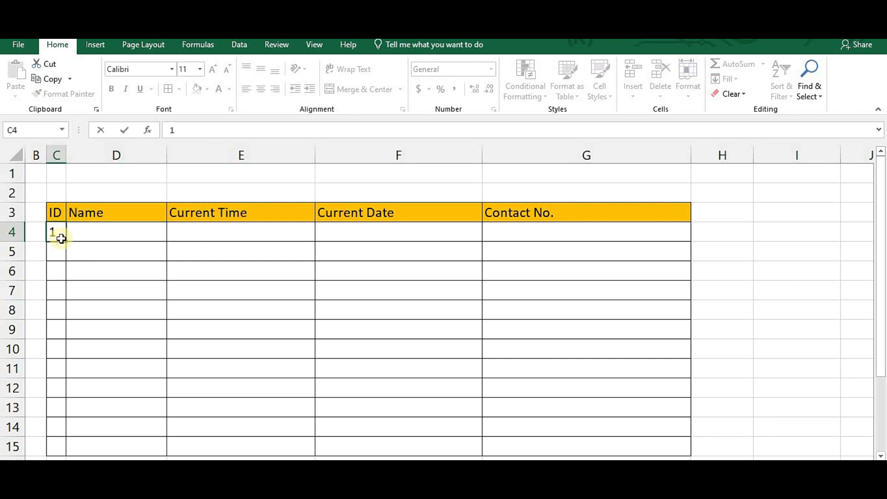
key(Tab)
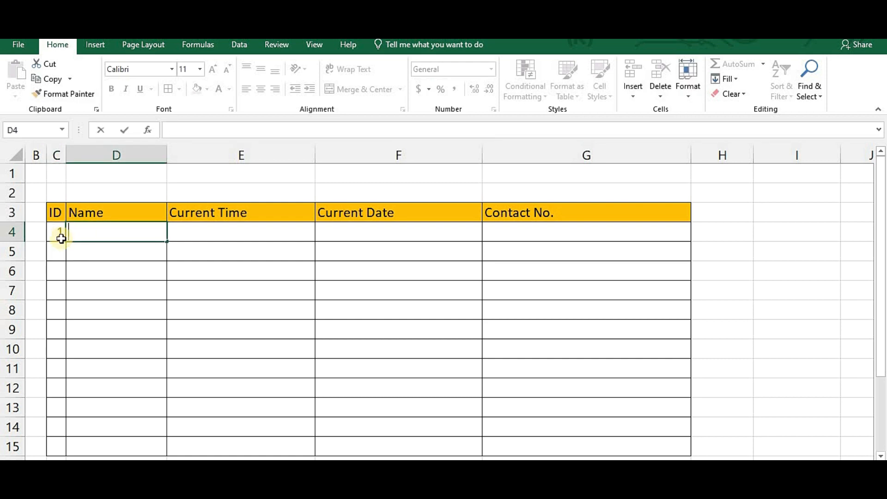
text(xyz)
key(Tab)
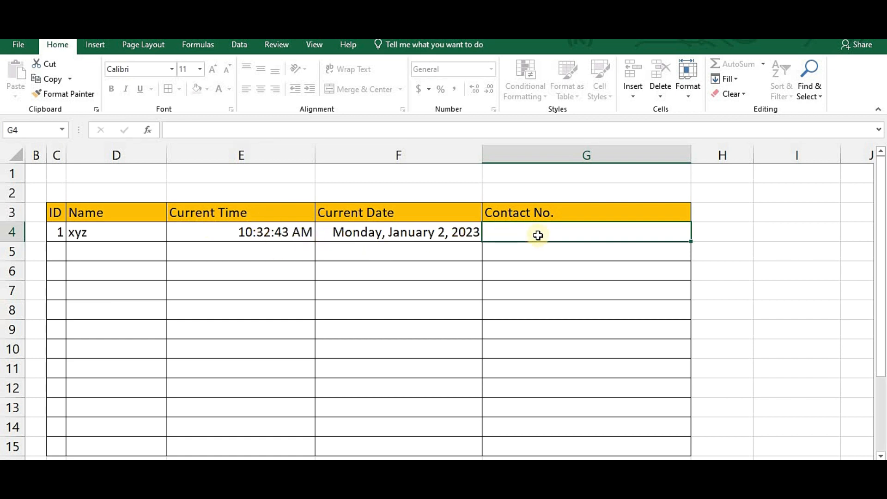
- Fill in record 1's contact number, then enter record 2 with ID 2 and name abc
text(828124)
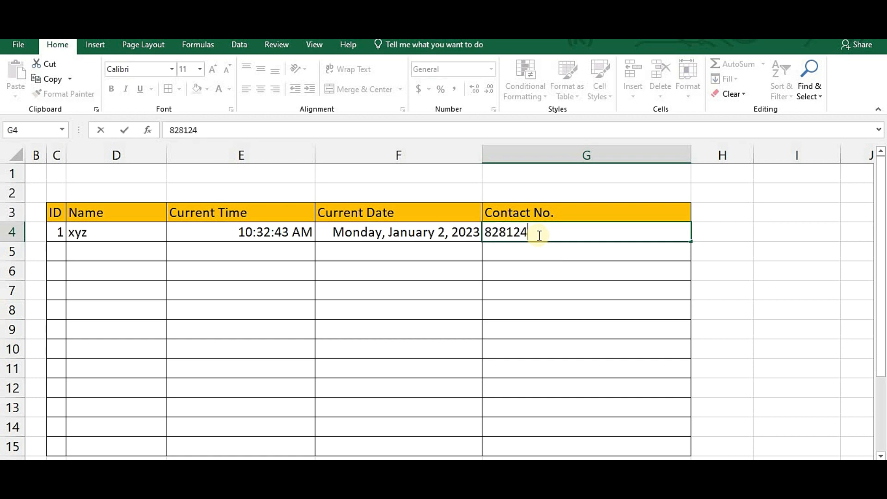
click(79, 251)
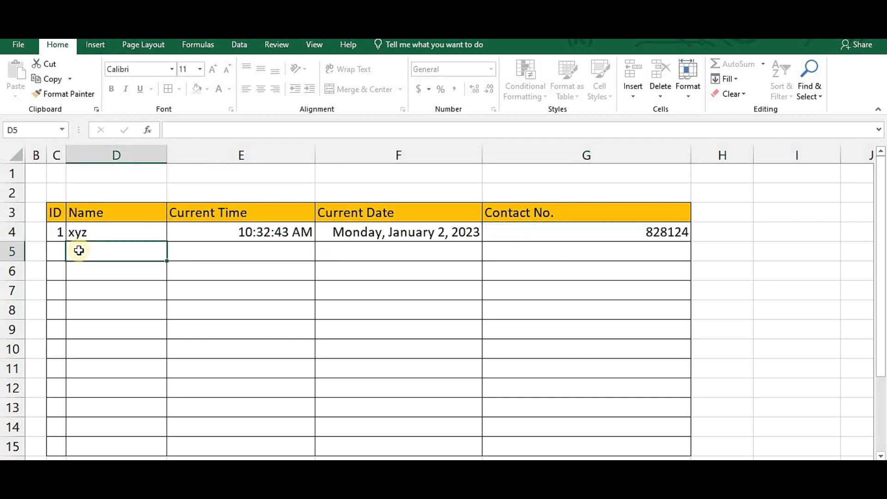
text(abc)
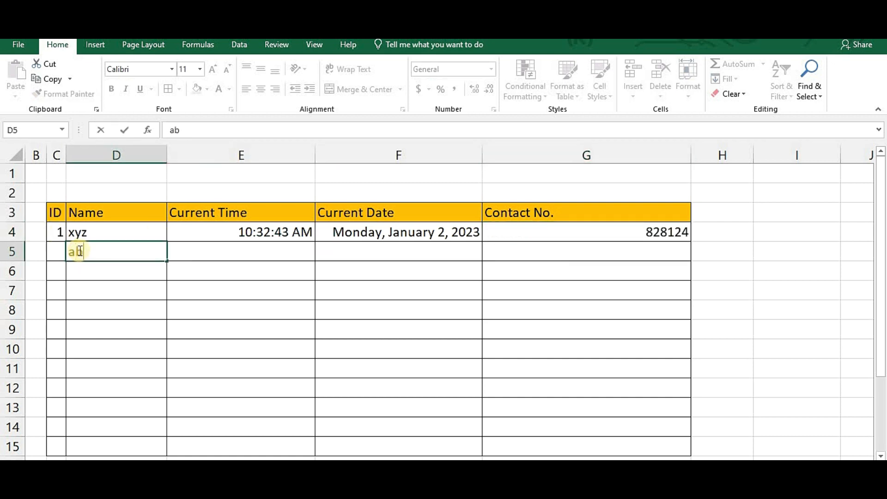
key(BackSpace)
key(BackSpace)
key(BackSpace)
key(Left)
text(2)
key(Tab)
text(abc)
key(Return)
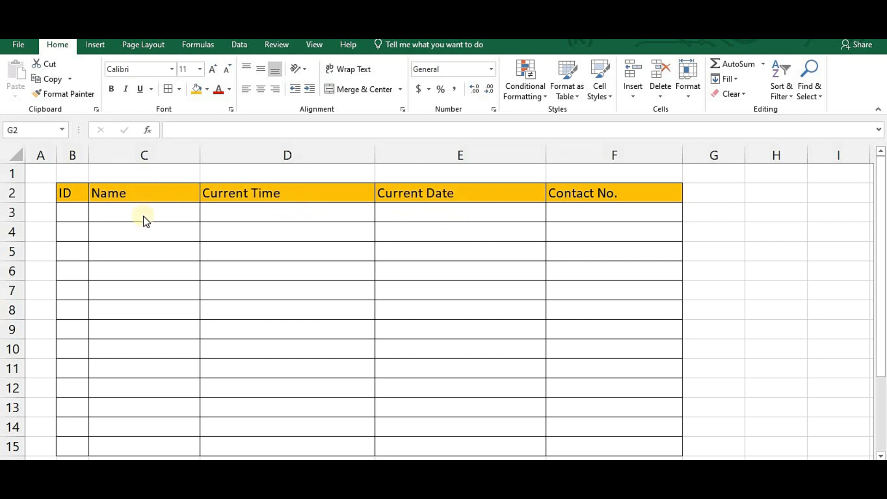
- Select the first Name, Current Time and Current Date cells of the empty table
click(161, 216)
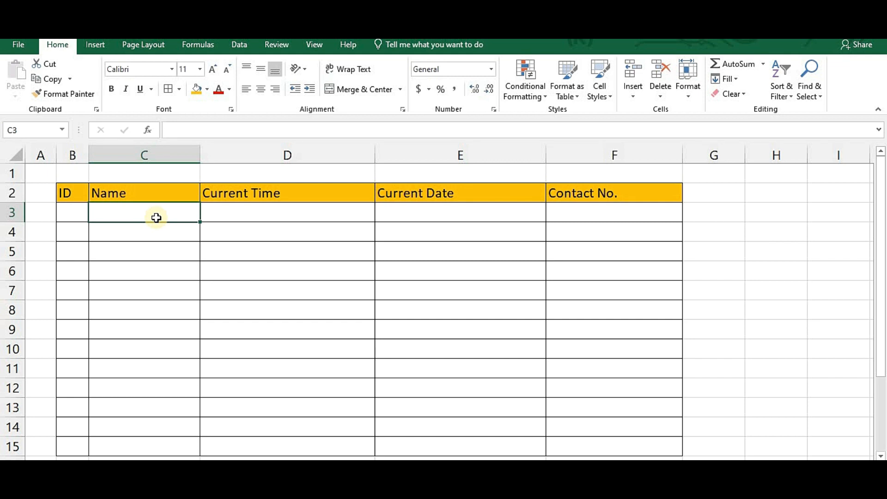
click(231, 214)
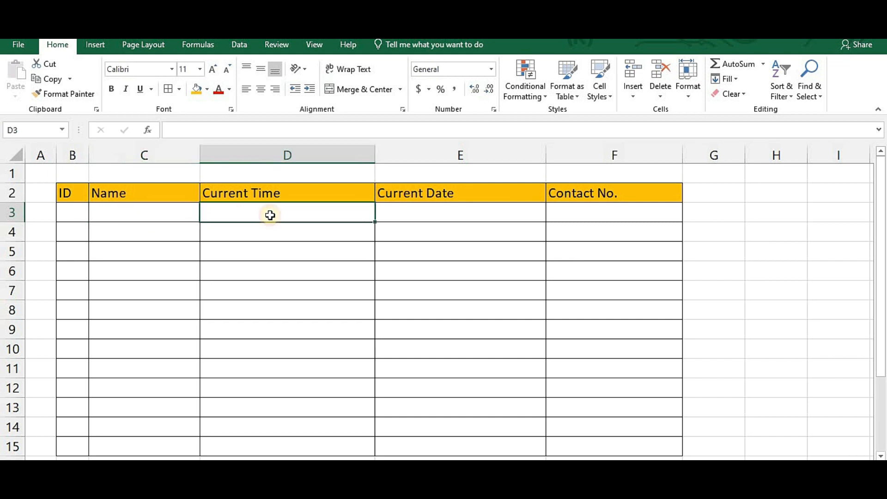
click(449, 216)
click(319, 208)
click(403, 211)
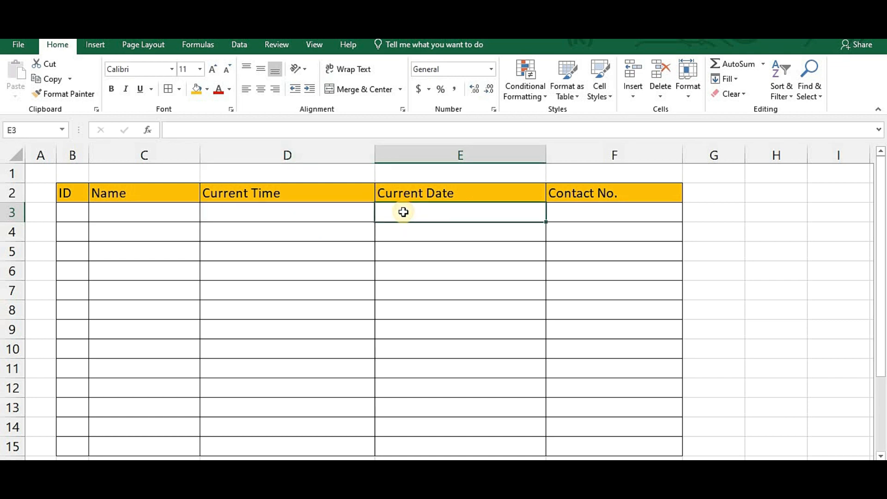
- Enter =NOW() in spare cell G2 so it shows 1/2/2023 10:37
click(739, 196)
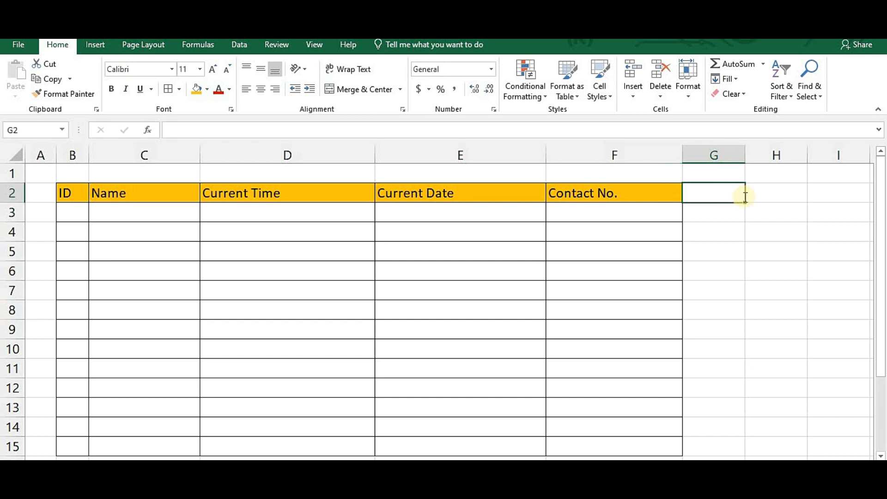
text(=now)
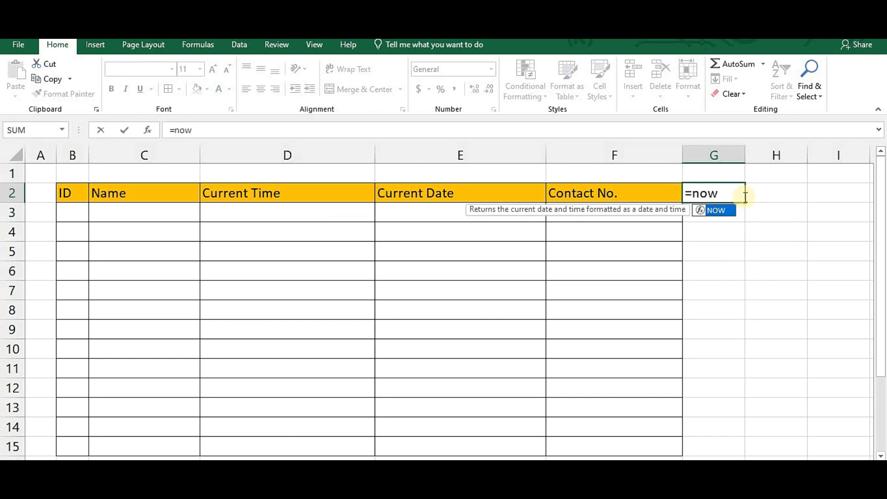
text(())
key(Return)
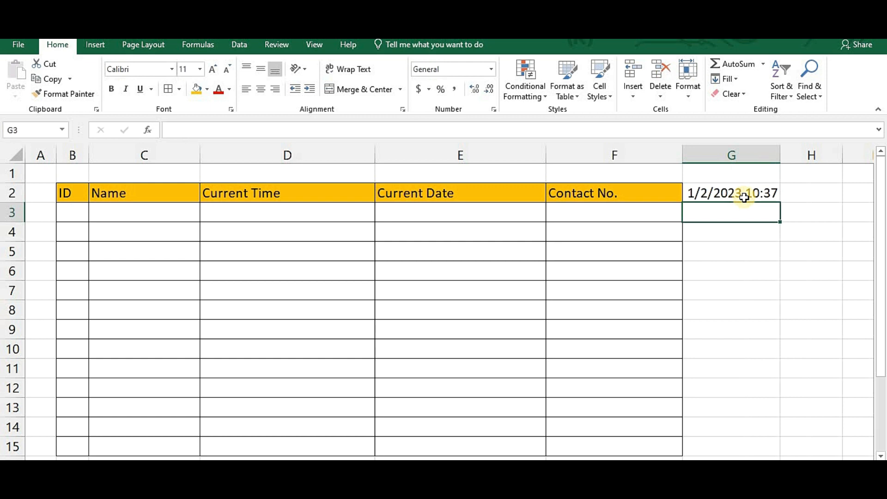
click(748, 195)
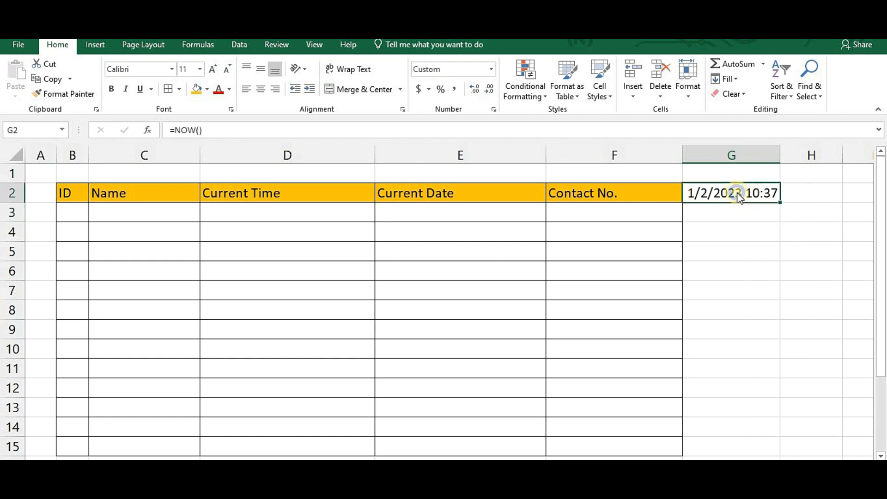
- Give G2 the 1:30:55 PM time format, then recalculate with F9 to refresh it
right_click(738, 193)
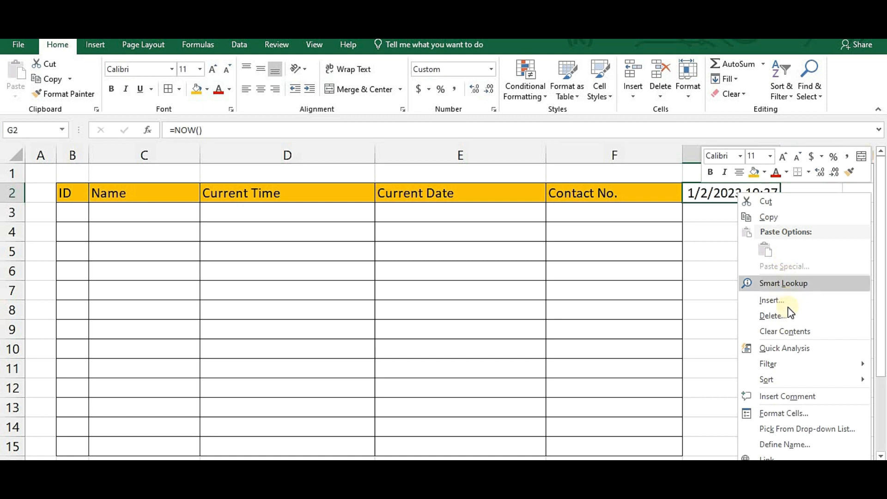
click(784, 412)
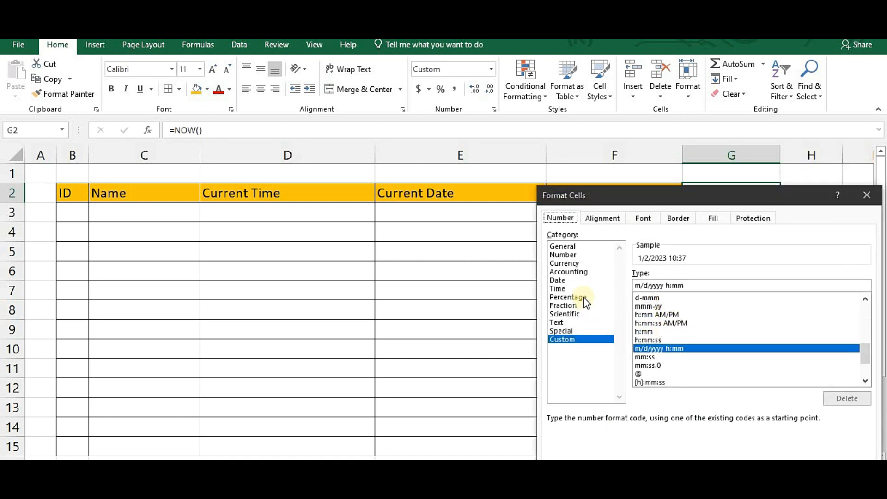
click(558, 289)
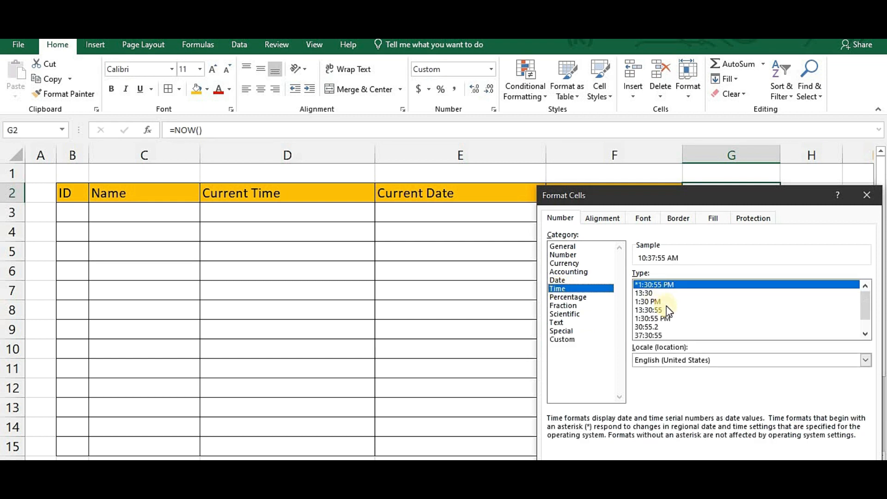
click(665, 319)
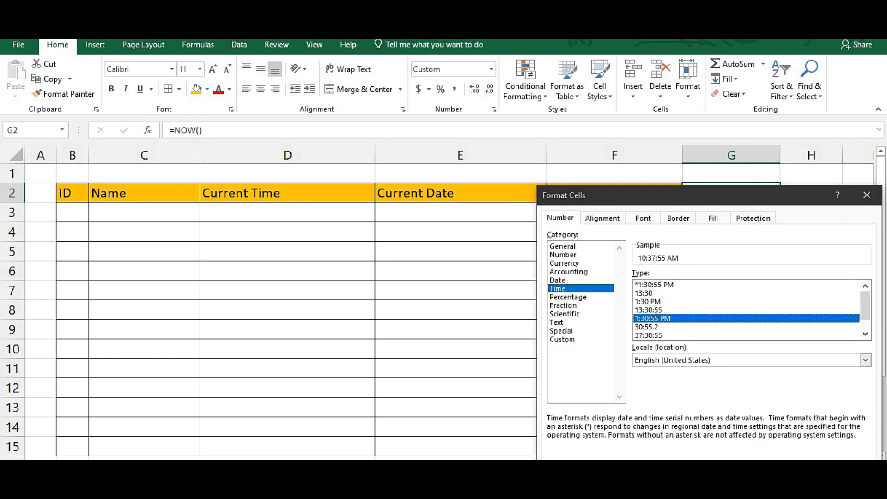
key(Return)
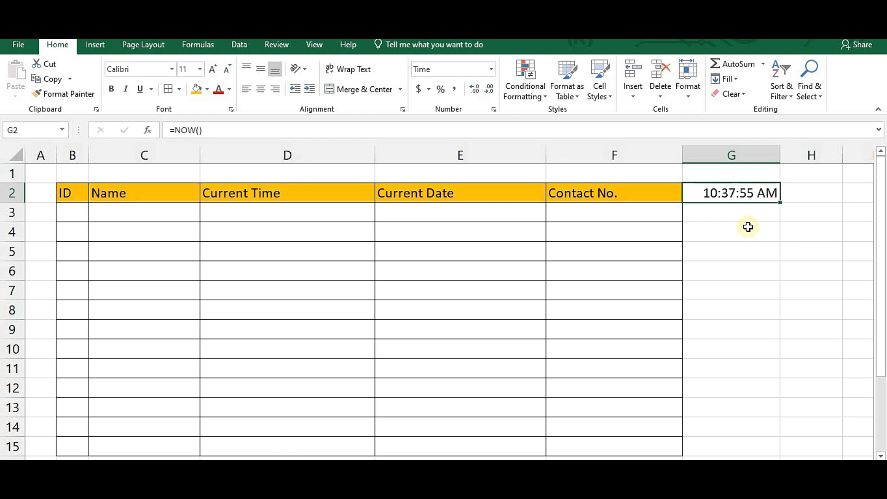
key(F9)
key(F9)
key(F9)
key(F9)
key(F9)
key(F9)
- Clear G2 and enter =IF(C3<>"",NOW(),"") in D3
key(BackSpace)
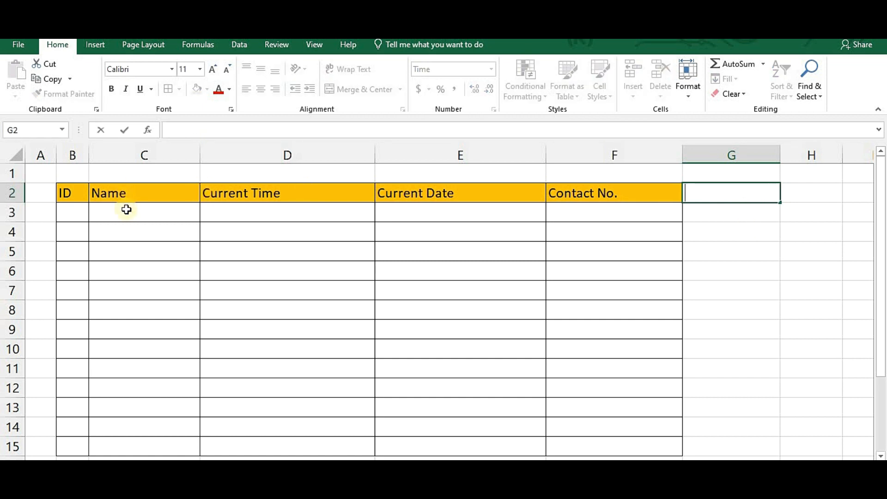
click(257, 217)
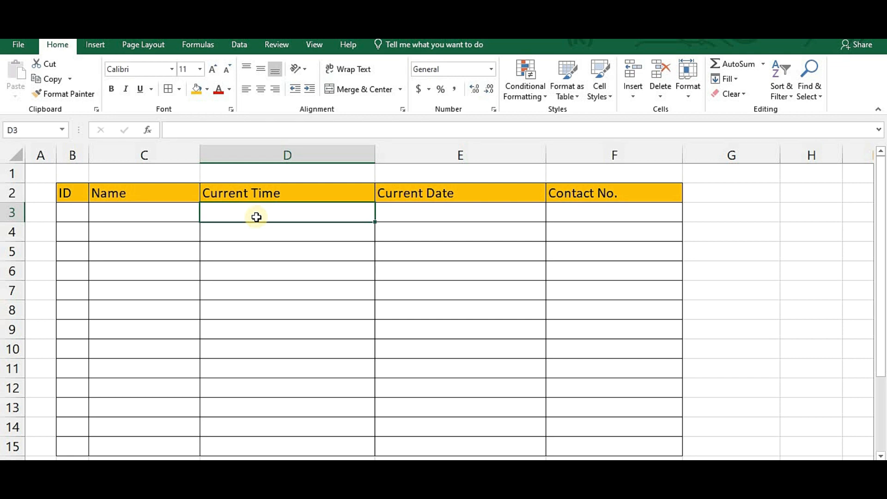
text(=)
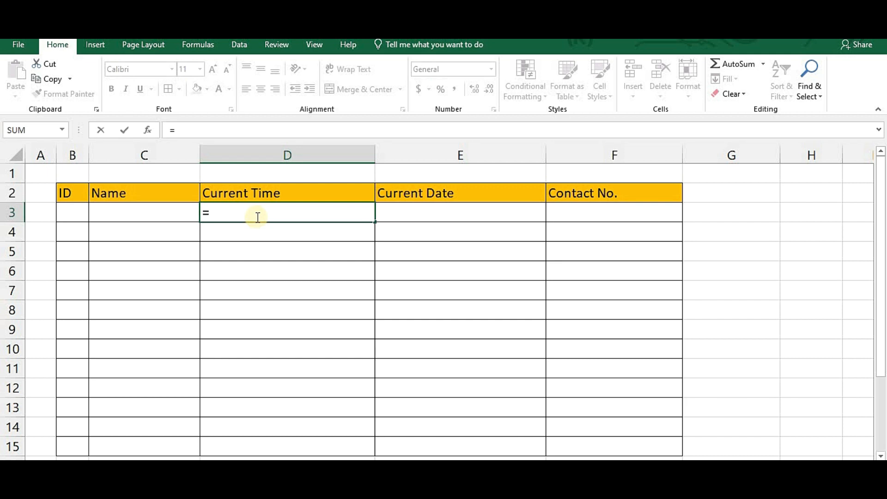
text(if()
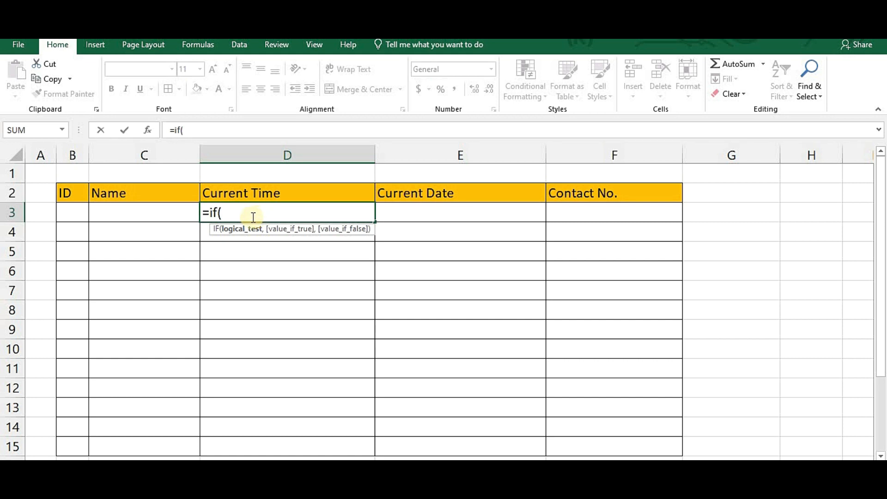
click(160, 219)
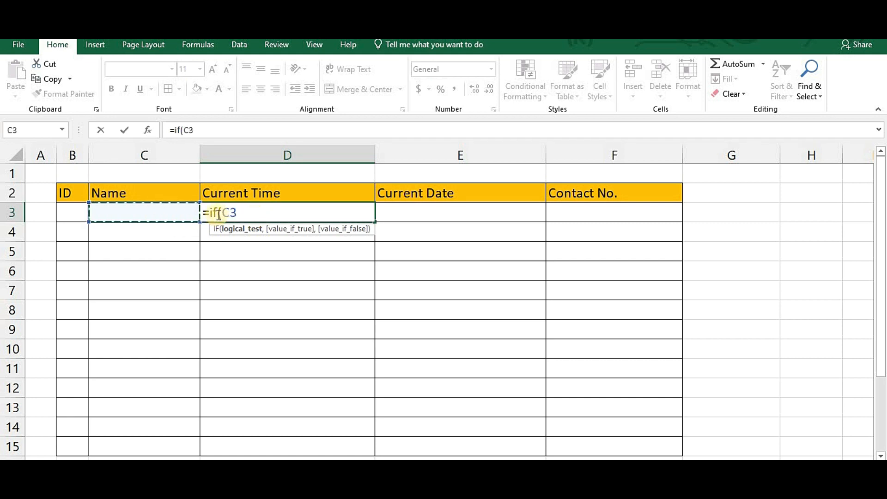
text(<>)
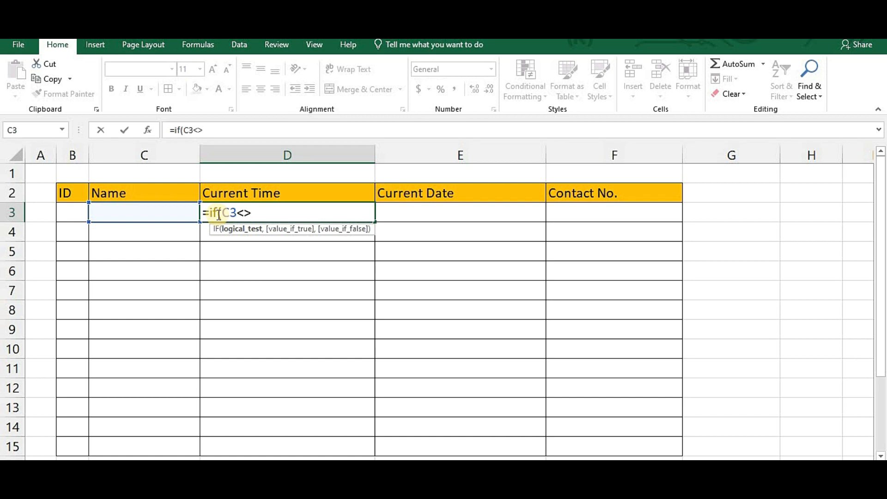
text("",)
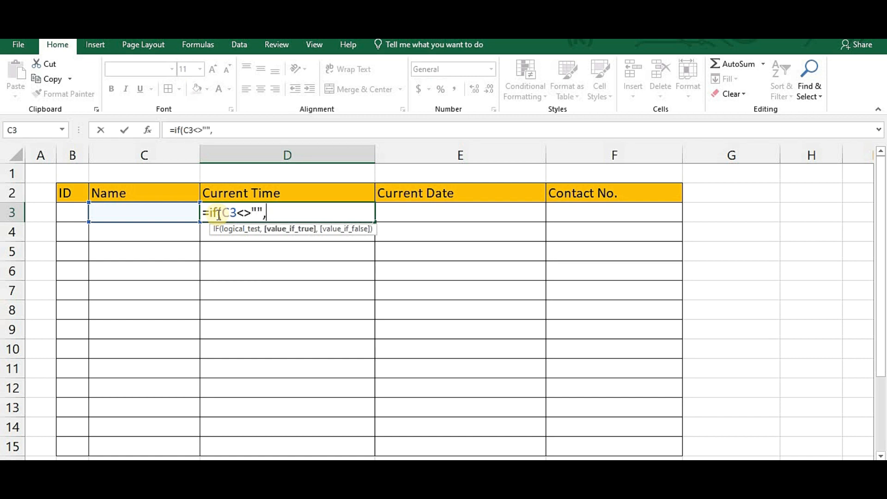
text(now)
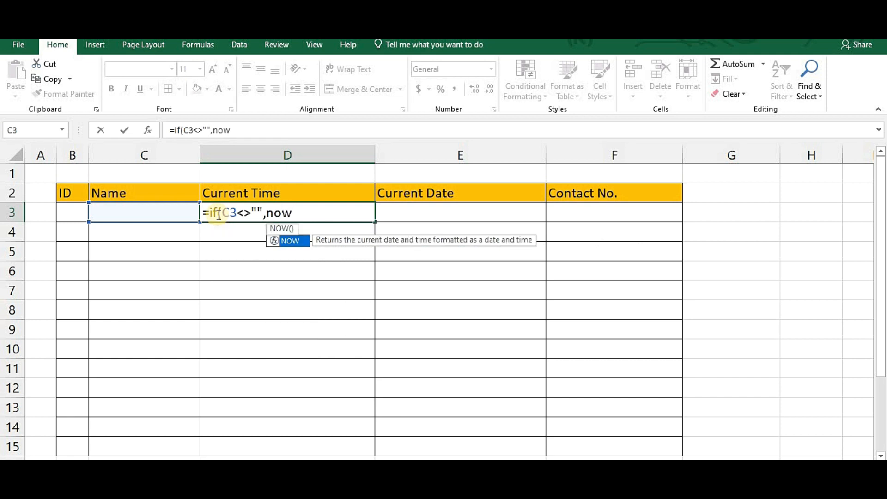
text((),)
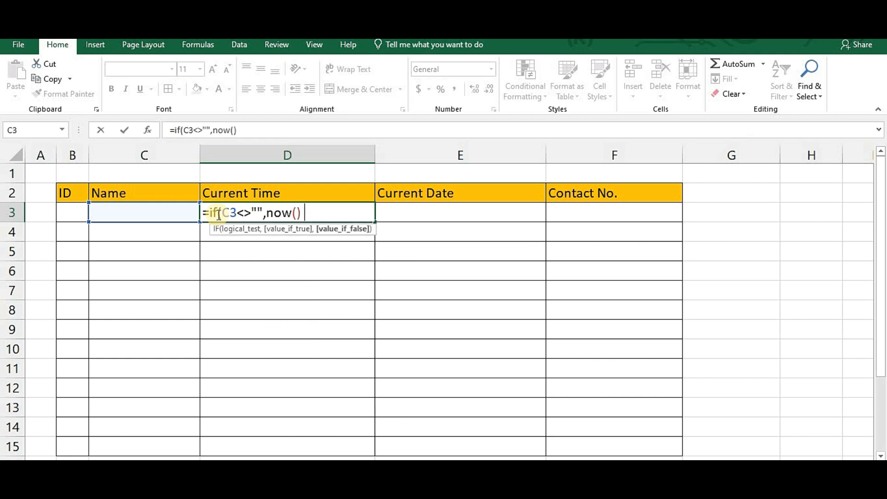
text(""))
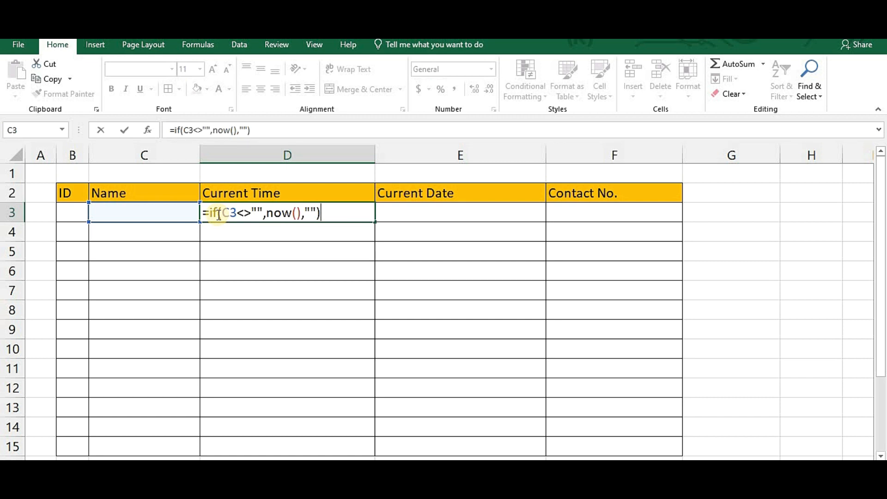
key(Return)
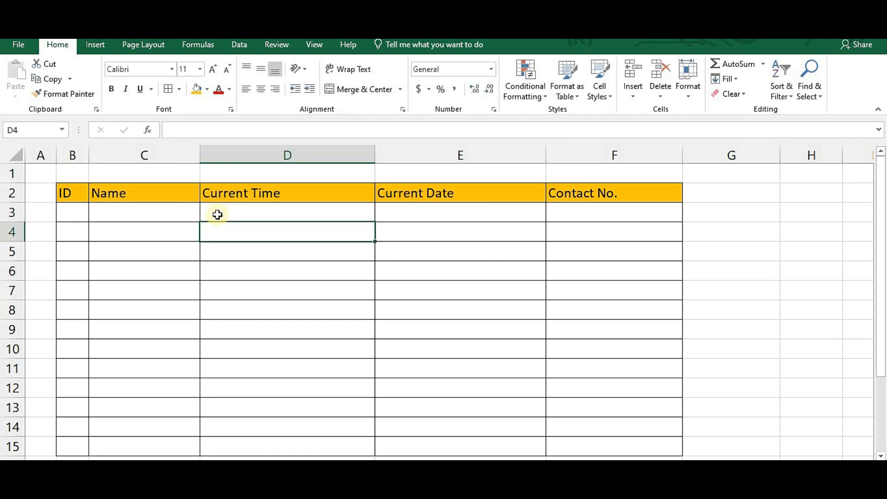
- Test it by entering xyz in C3, making D3 show 44928.44566
click(173, 213)
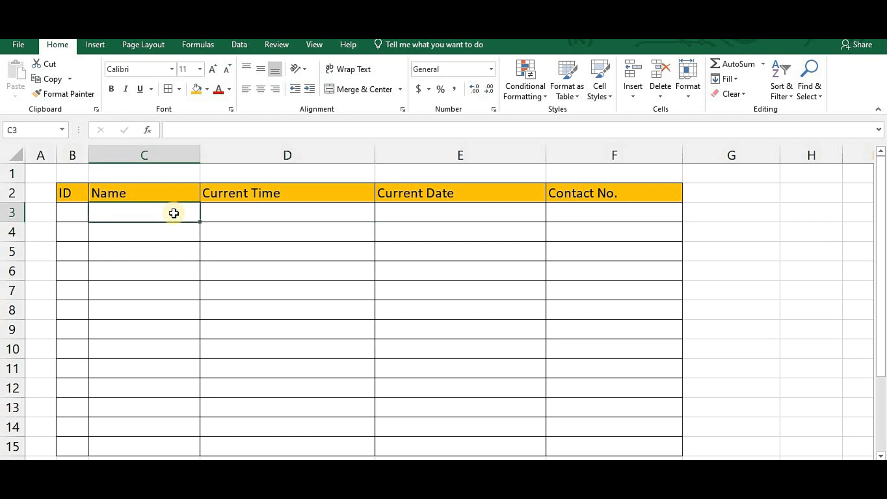
text(xyz)
key(Return)
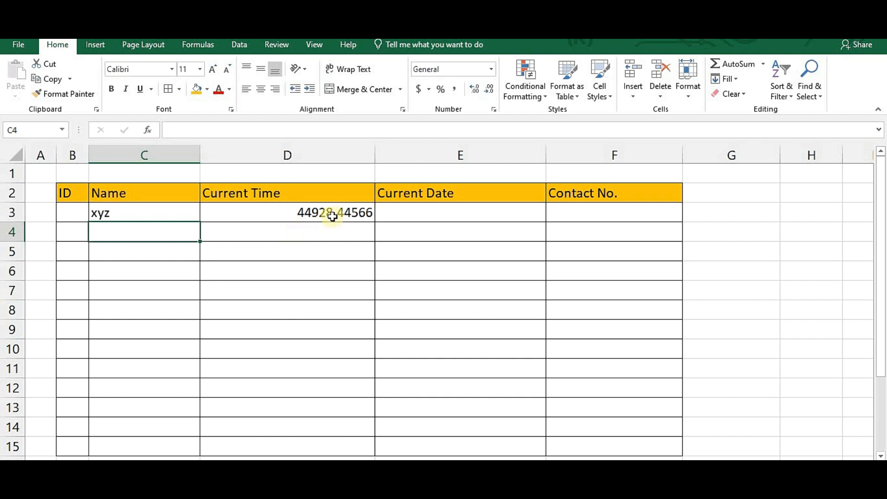
- Apply the 1:30:55 PM time format to column D so D3 reads 10:41:45 AM
click(288, 154)
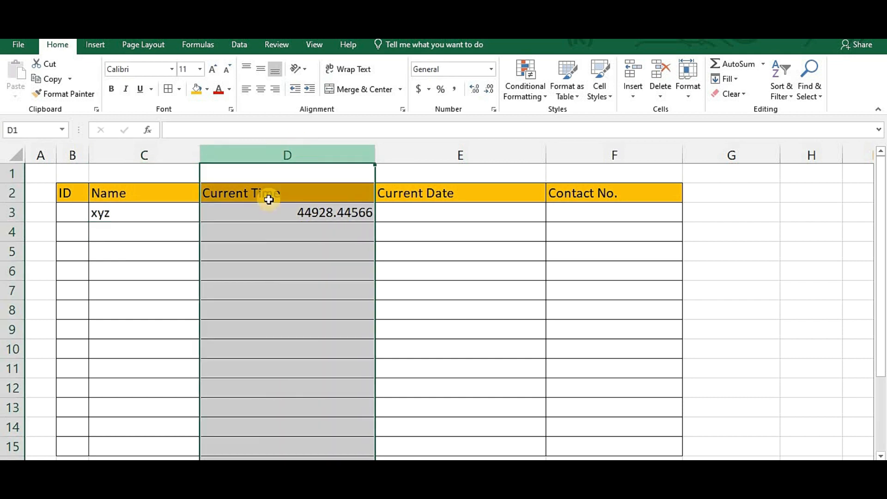
right_click(304, 158)
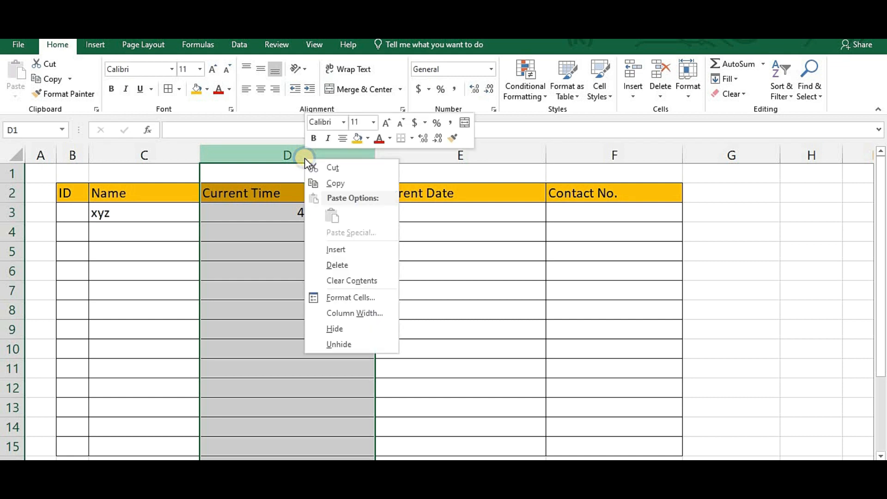
click(344, 299)
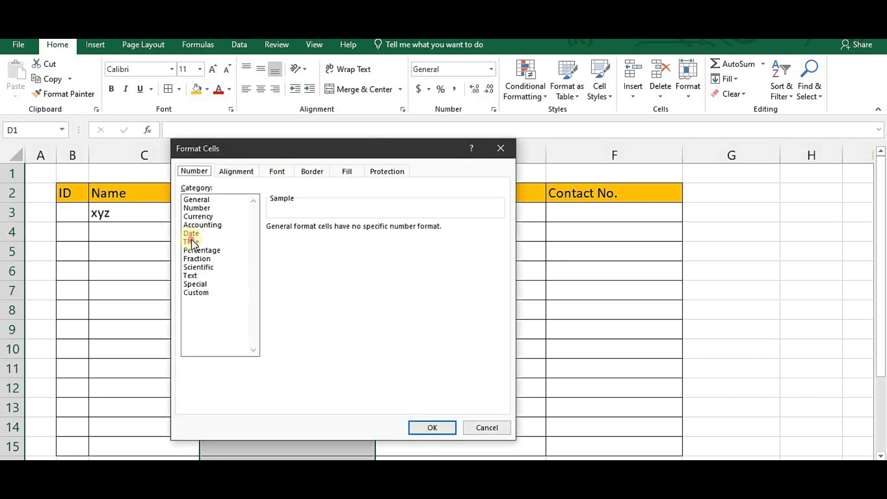
click(192, 241)
drag(309, 141, 528, 121)
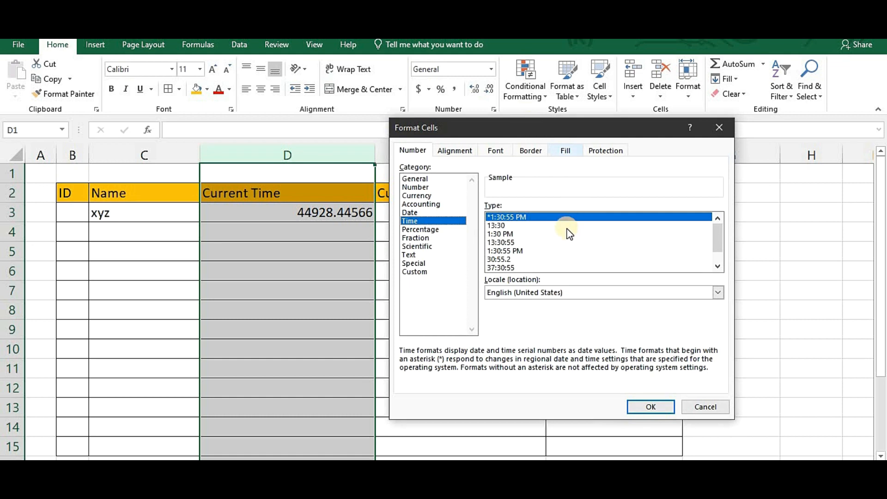
click(515, 251)
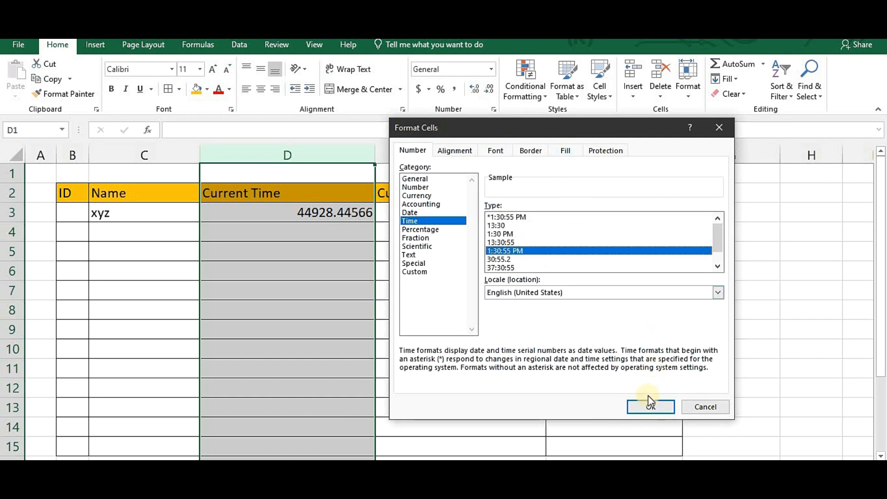
click(646, 407)
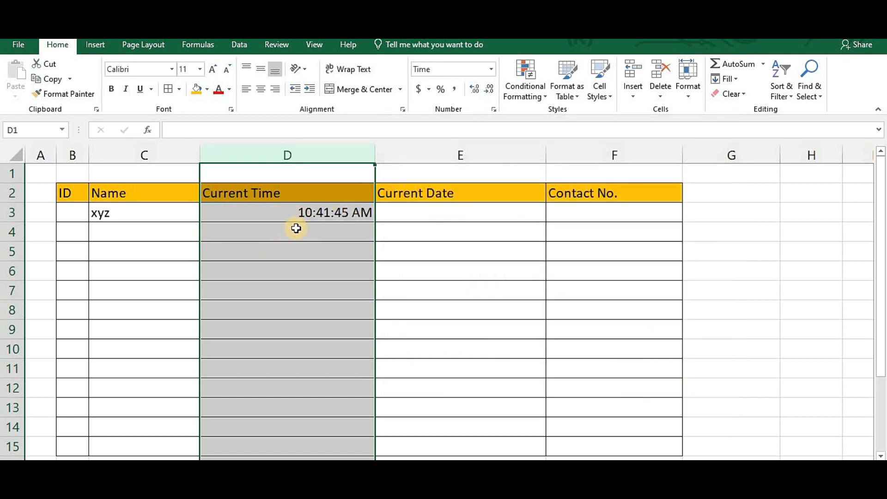
- Check D3's formula, then recalculate with F9 so D3 changes to 10:42:17 AM
click(294, 217)
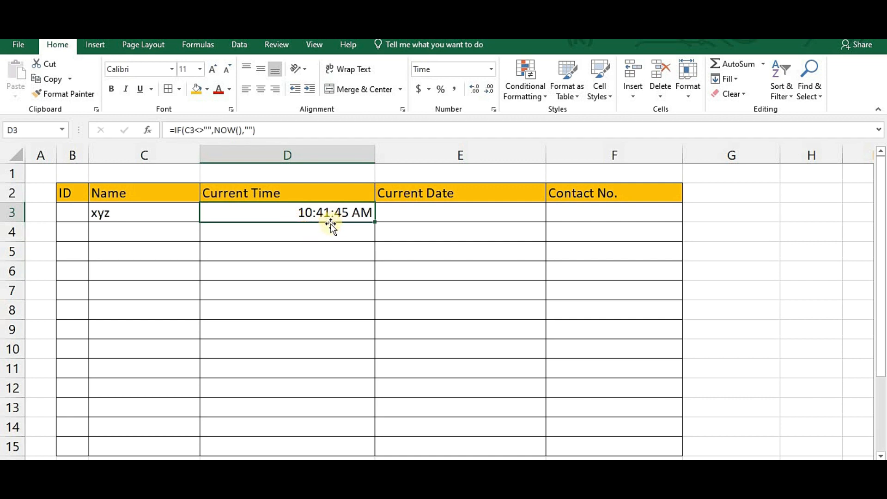
click(323, 249)
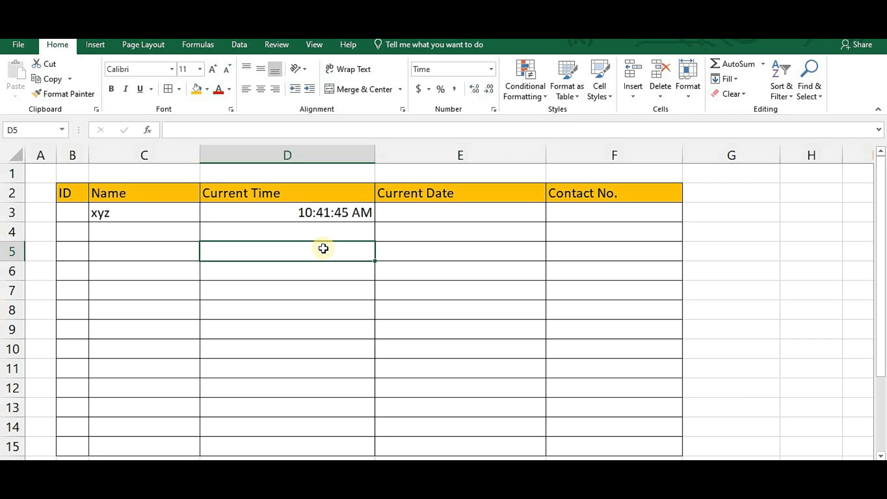
key(F9)
key(F9)
key(F9)
key(F9)
key(F9)
key(F9)
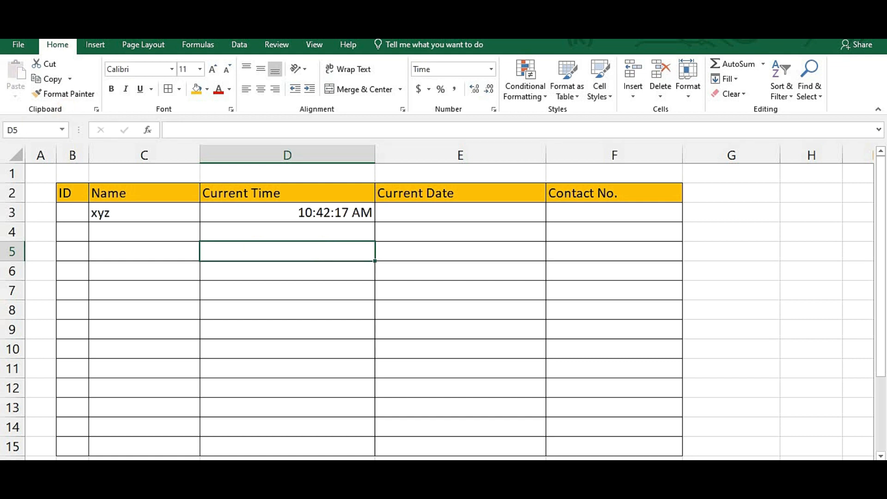
- Enable iterative calculation in the Formulas section of Excel Options, then select D3
click(15, 42)
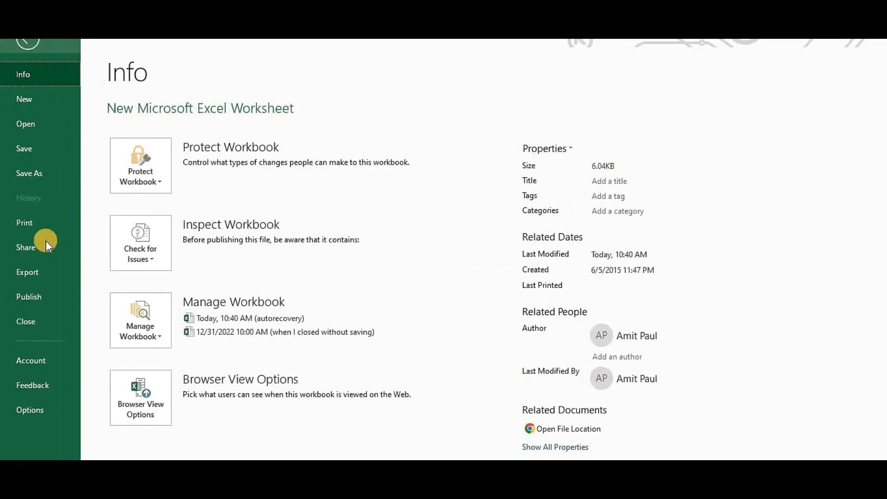
click(37, 408)
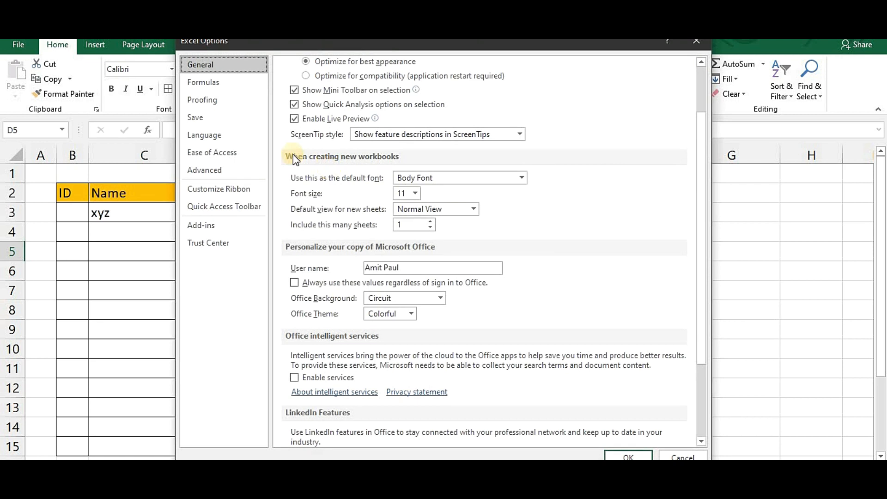
click(225, 87)
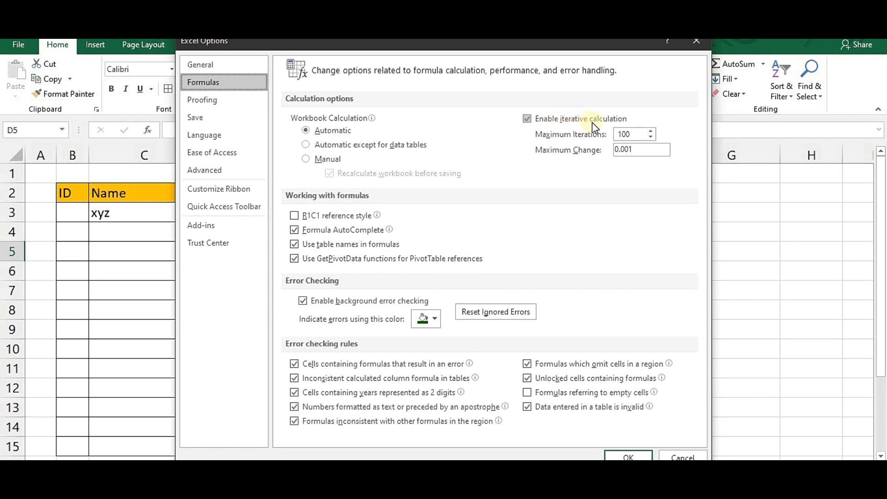
click(528, 120)
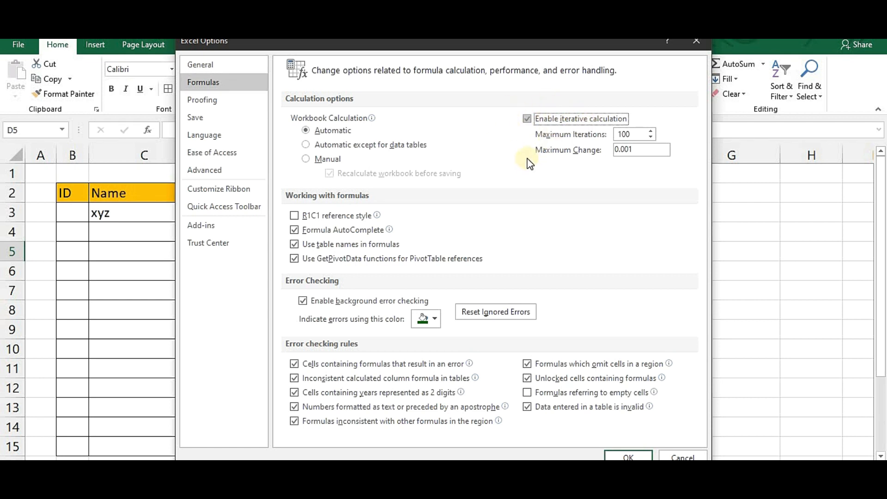
click(628, 457)
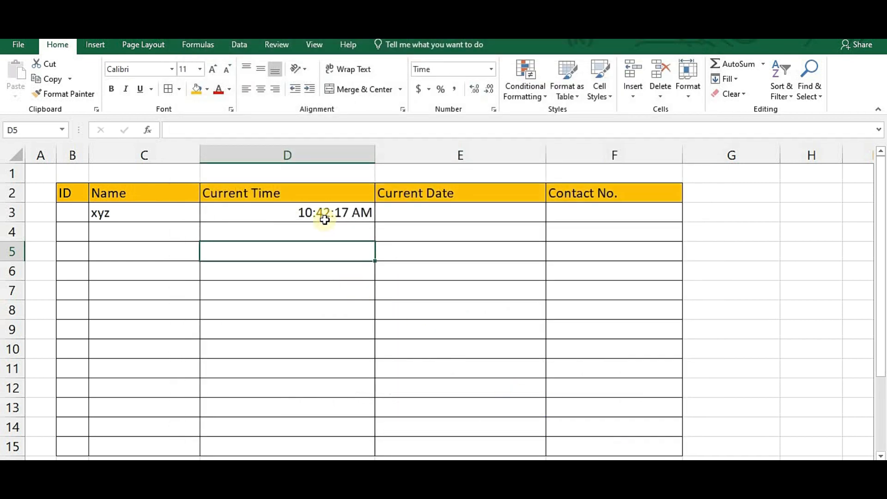
click(327, 213)
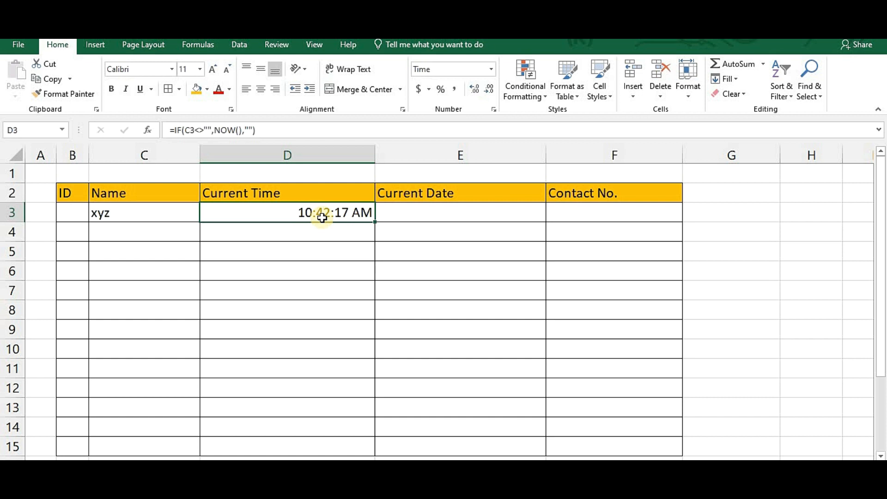
- Rewrite D3 as =IF(C3<>"",IF(D3<>"",D3,NOW()),"") and delete the test name xyz from C3
double_click(322, 215)
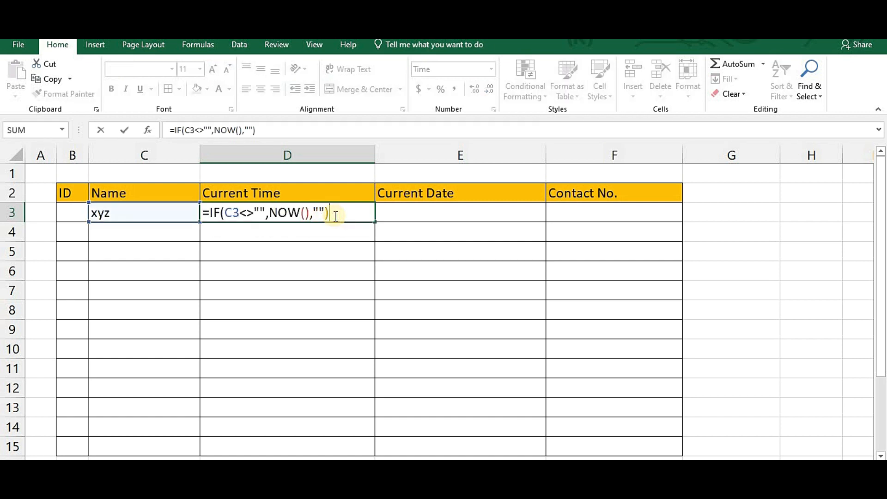
key(BackSpace)
key(BackSpace)
key(BackSpace)
key(BackSpace)
key(BackSpace)
key(BackSpace)
key(BackSpace)
key(BackSpace)
key(BackSpace)
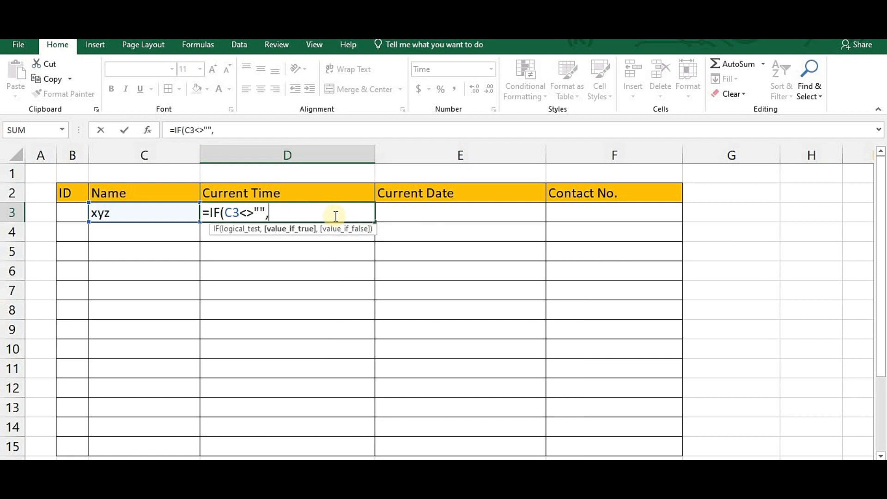
text(if)
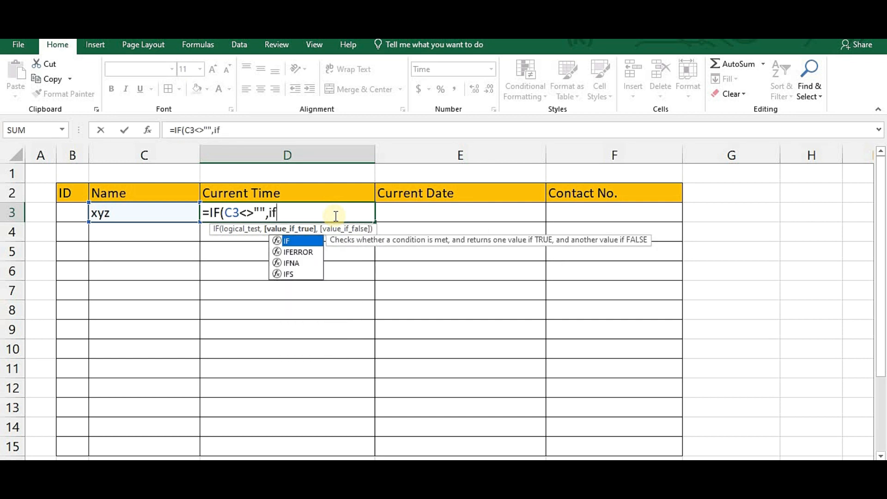
text(()
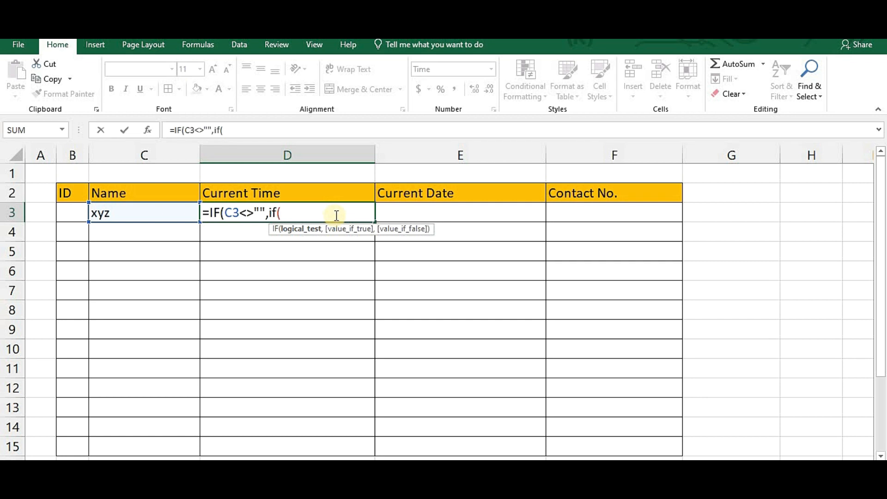
text(d3<>"",)
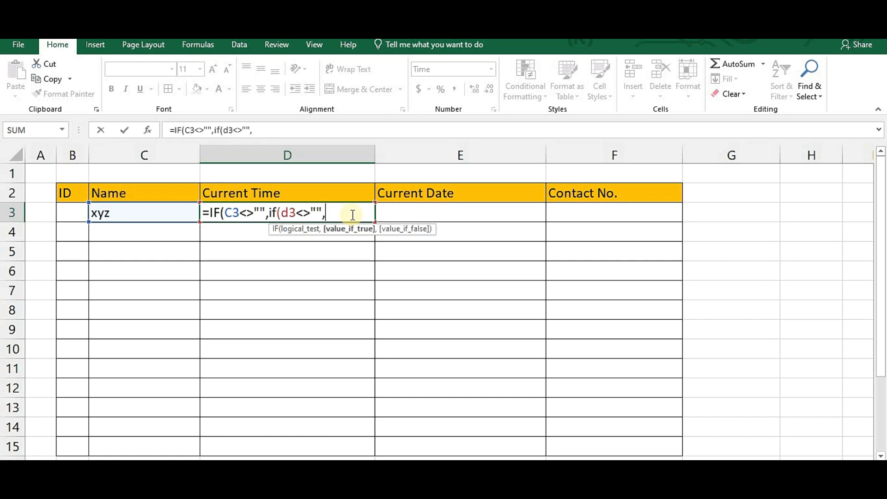
text(d3,now)
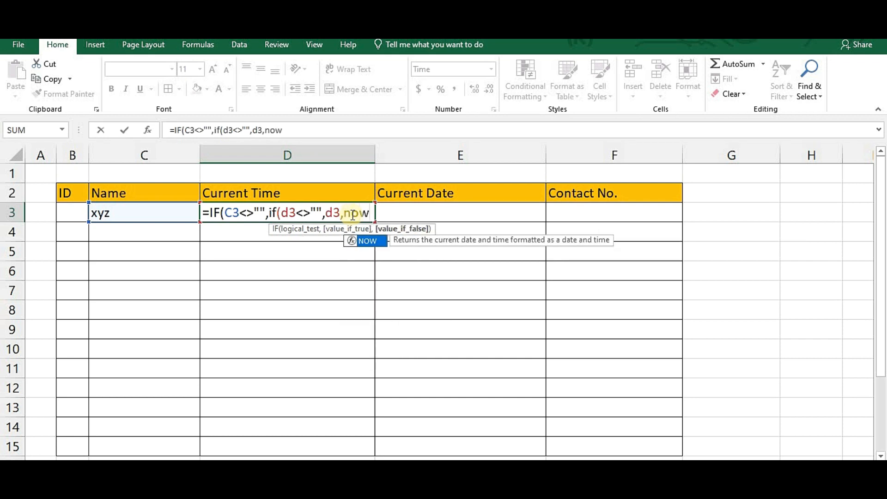
text(())
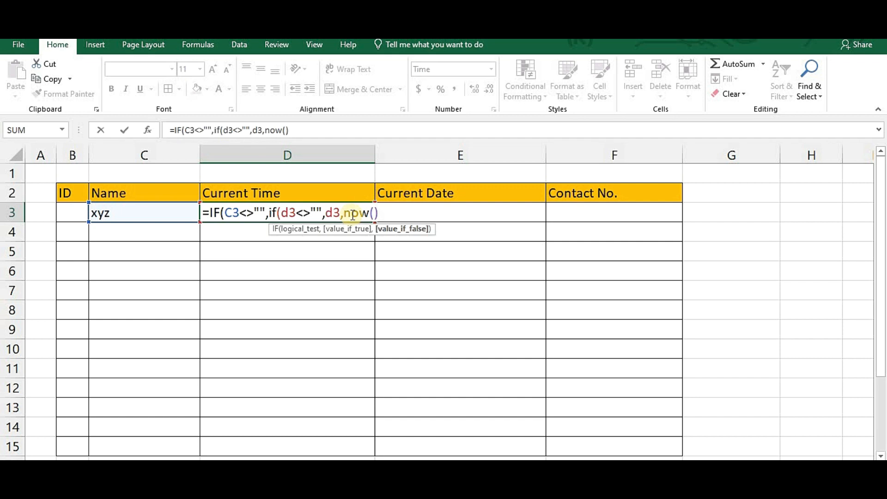
text())
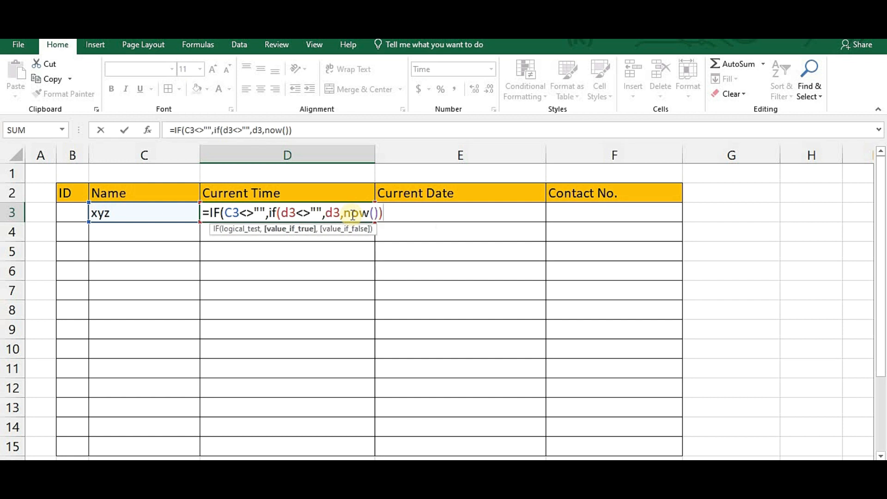
text(,)
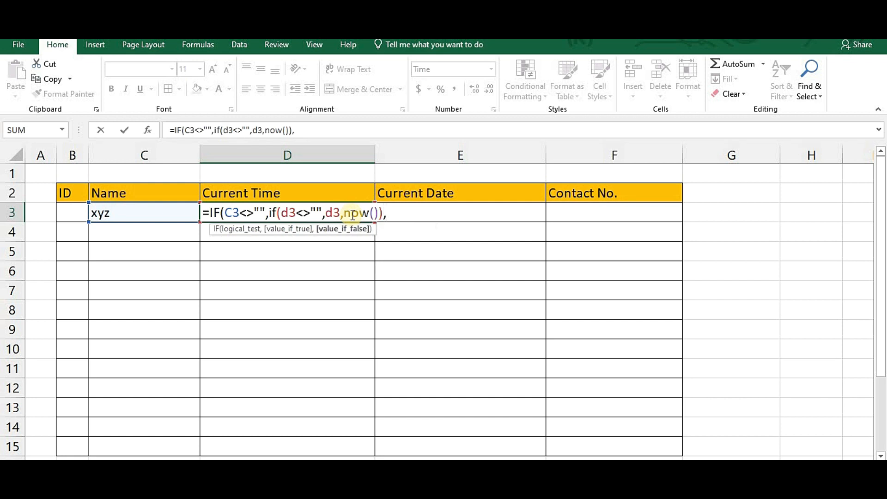
text(""))
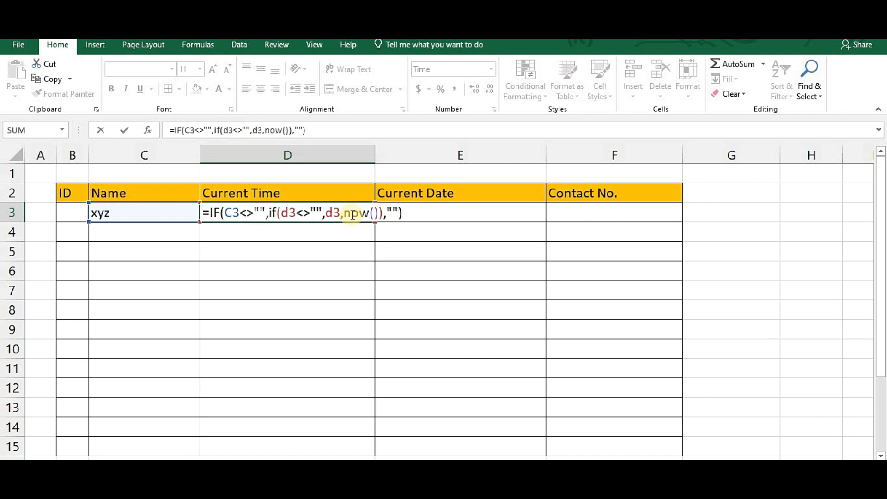
key(Return)
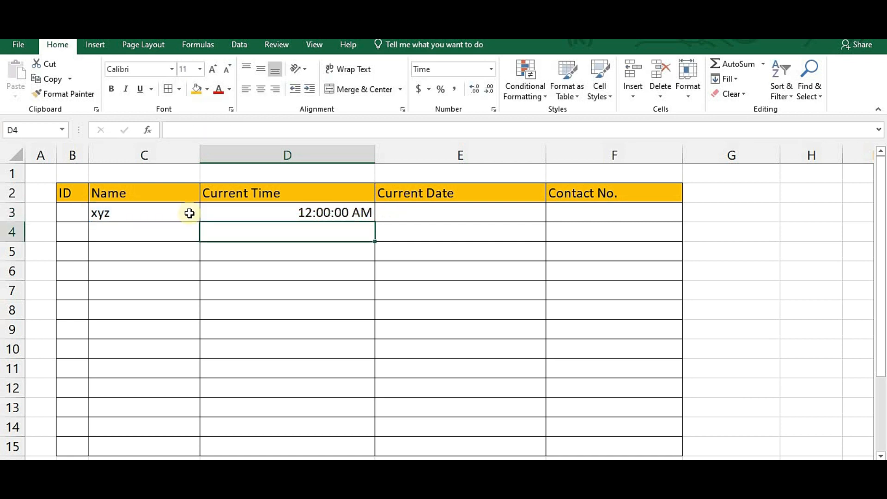
click(170, 219)
key(Delete)
- Enter abc in C3, stamping 10:49:29 AM in D3, then copy D3's formula
text(abc)
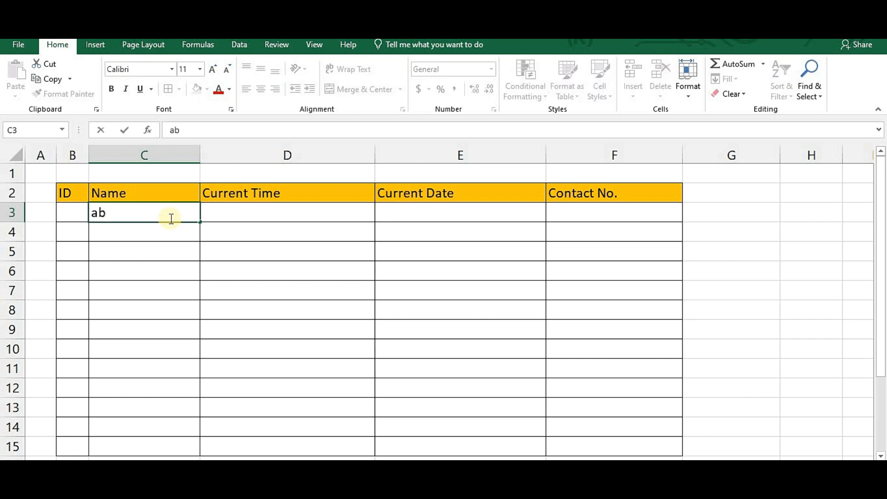
key(Return)
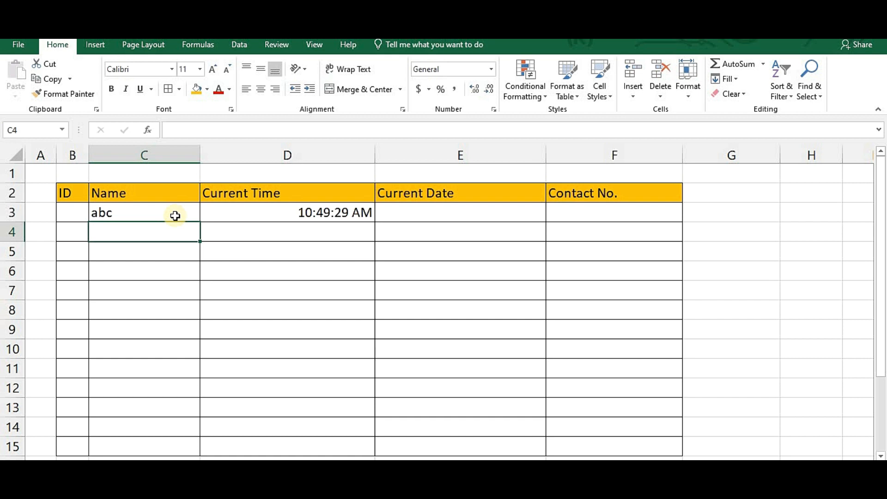
click(422, 230)
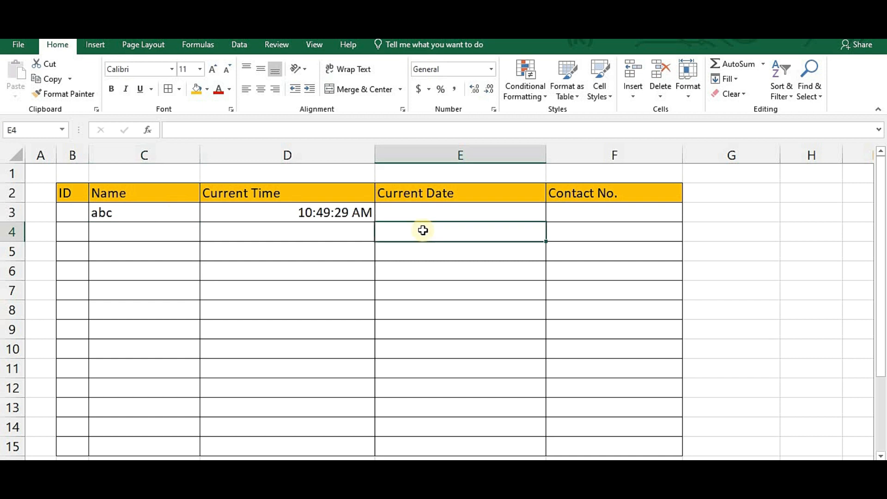
click(343, 212)
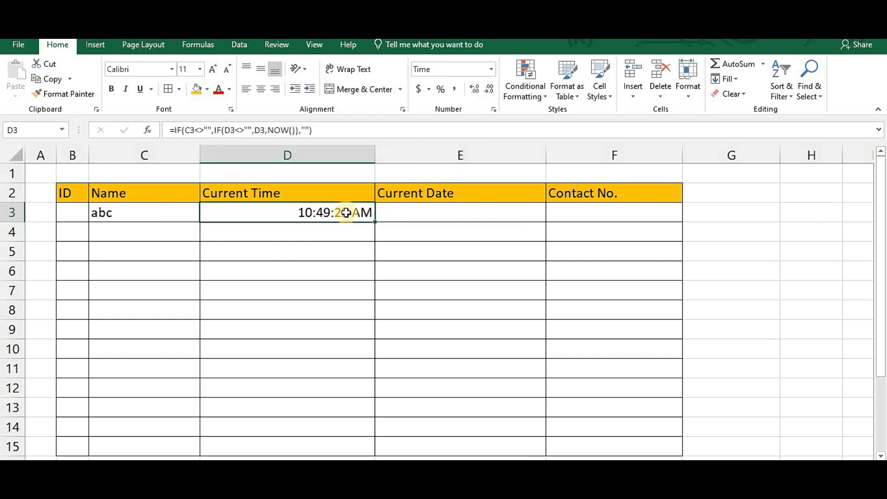
key(ctrl+c)
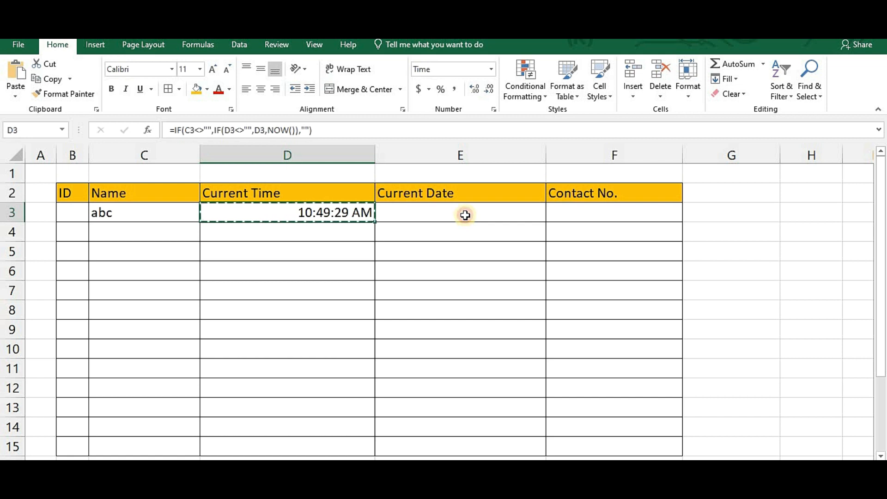
- Paste D3's formula into E3 and edit it to =IF(C3<>"",IF(E3<>"",E3,NOW()),"")
click(464, 216)
key(ctrl+v)
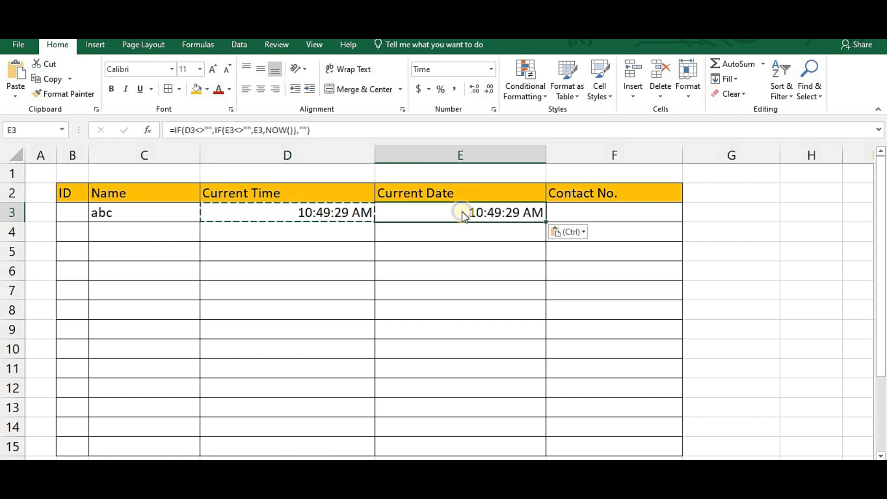
right_click(462, 211)
key(Escape)
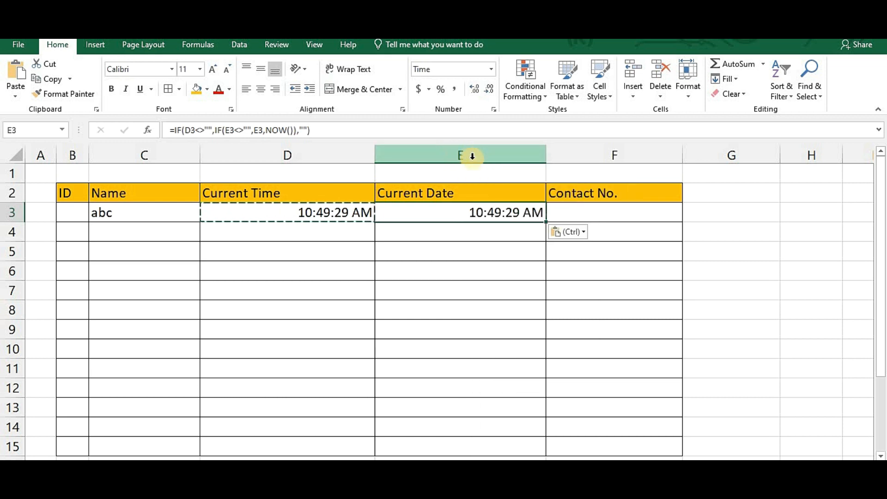
double_click(474, 214)
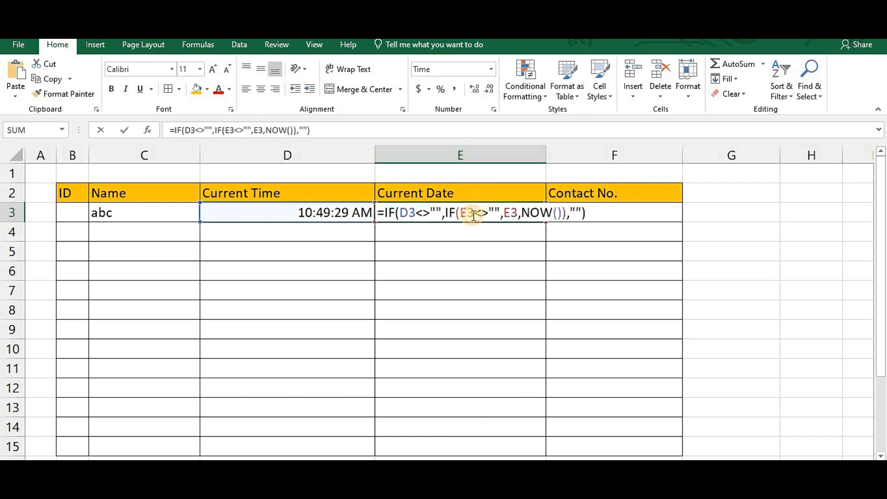
click(411, 213)
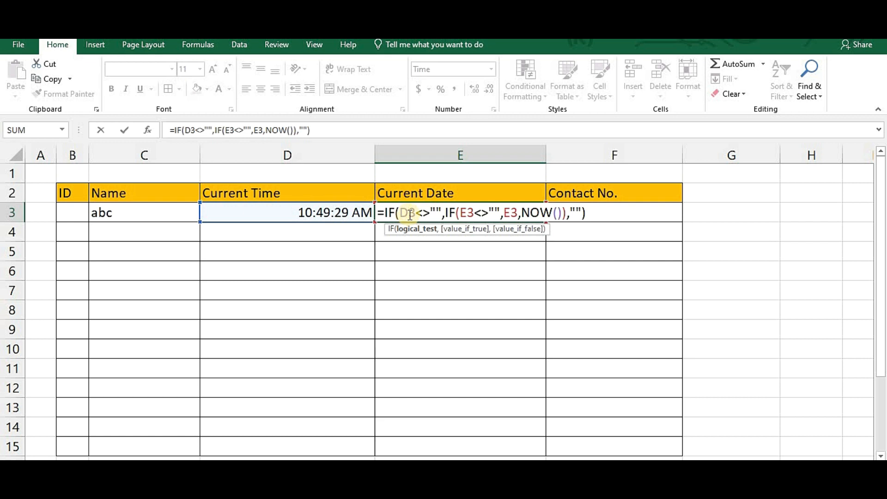
key(BackSpace)
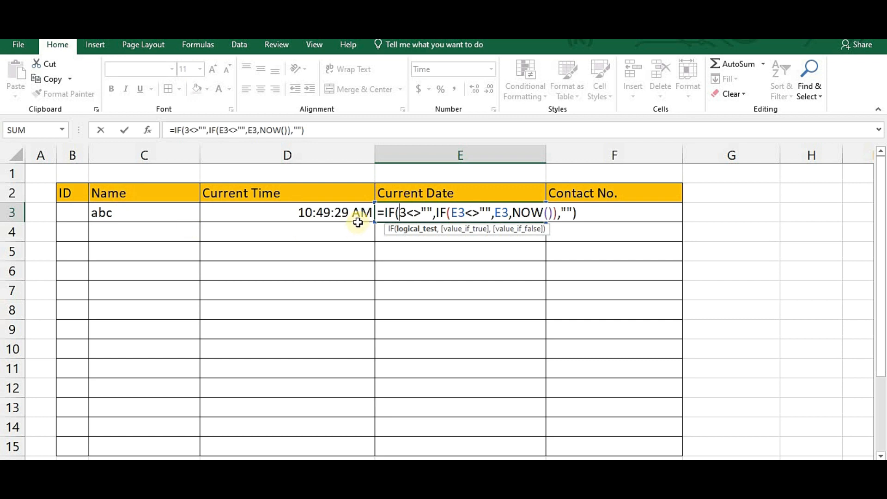
text(C)
key(Return)
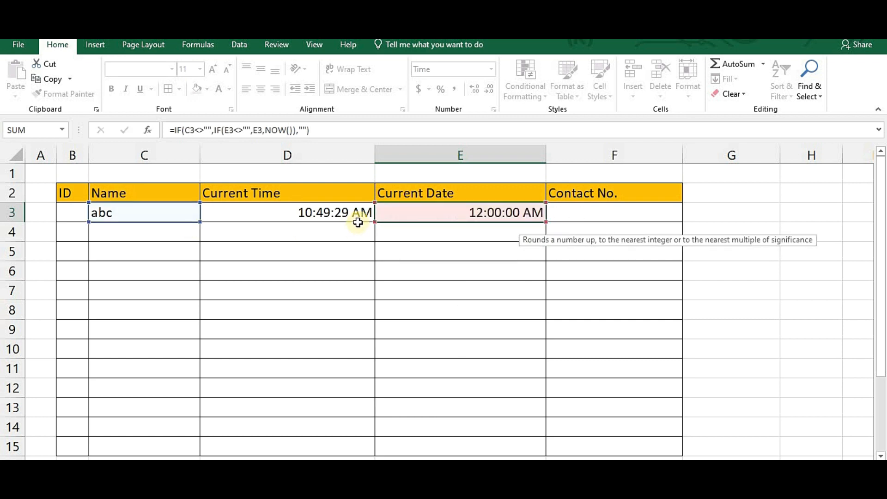
click(446, 153)
- Apply the long date format (Wednesday, March 14, 2012) to all of column E
right_click(447, 156)
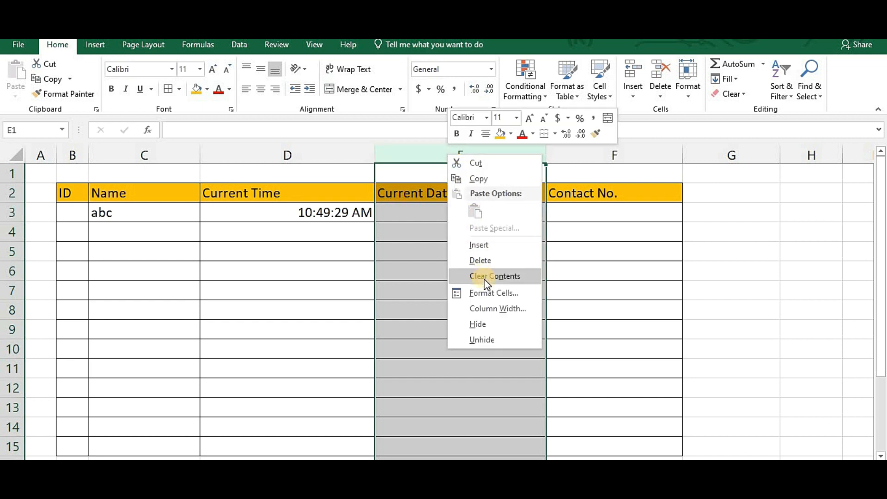
click(489, 294)
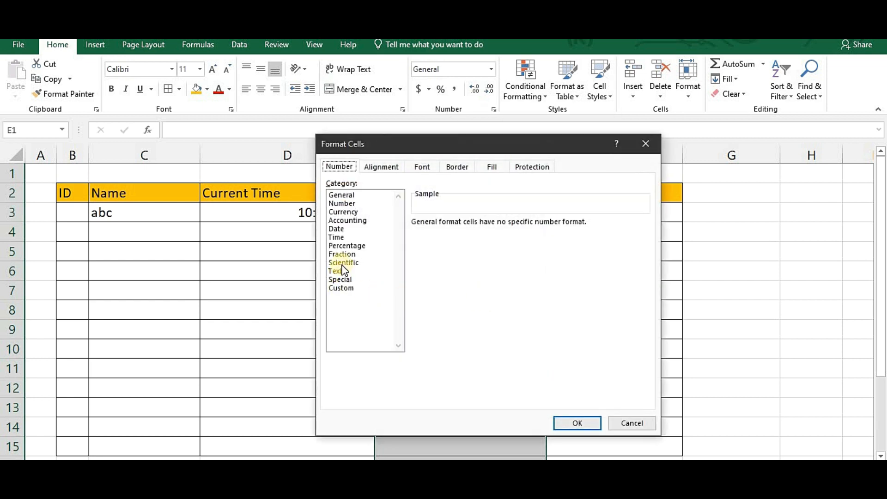
click(337, 228)
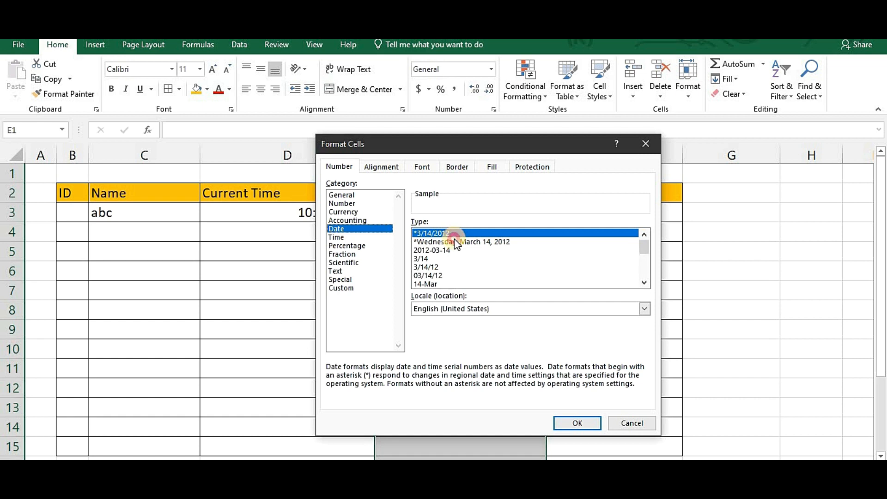
click(455, 241)
click(573, 422)
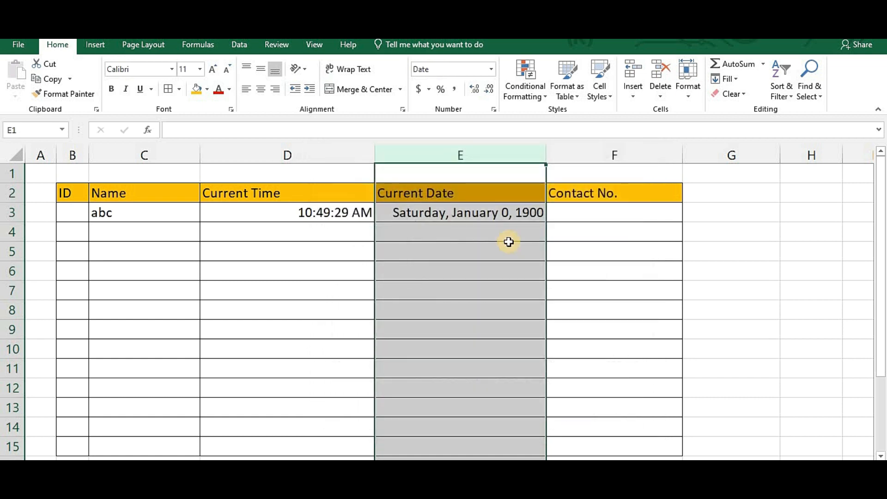
- Fill the D3 time and E3 date formulas down through row 15
click(358, 218)
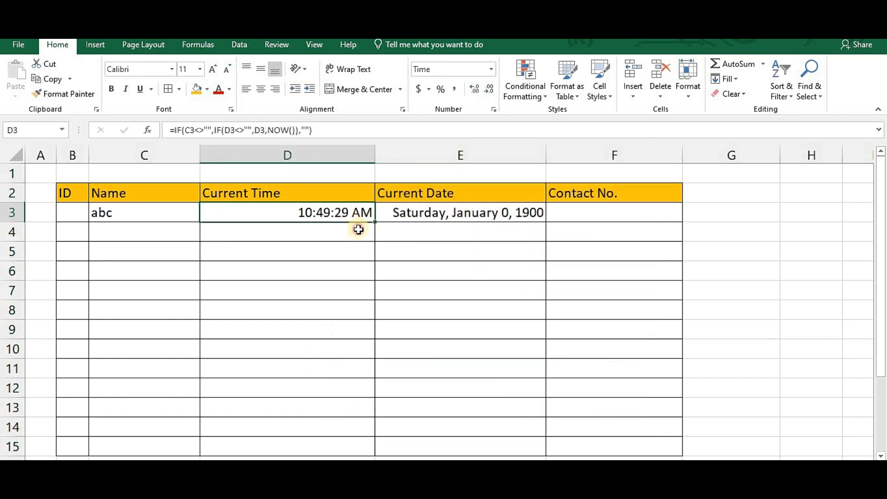
drag(377, 223, 368, 451)
click(518, 215)
drag(544, 228, 546, 450)
click(489, 218)
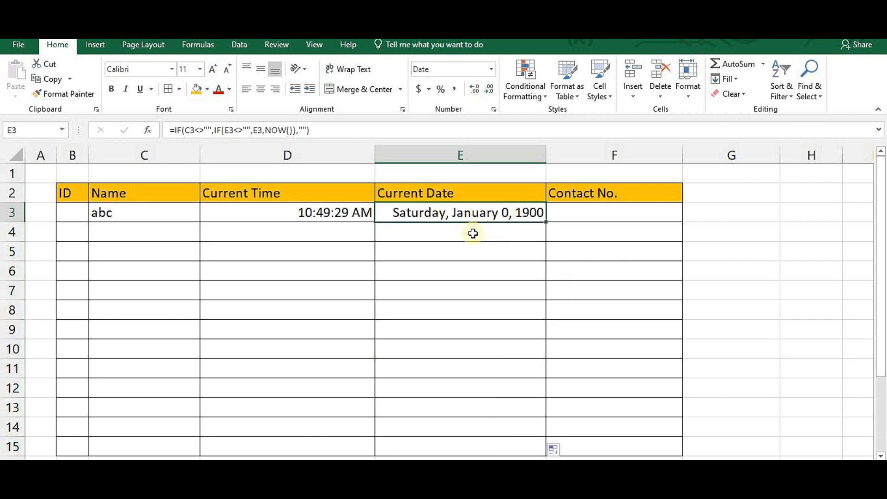
click(132, 216)
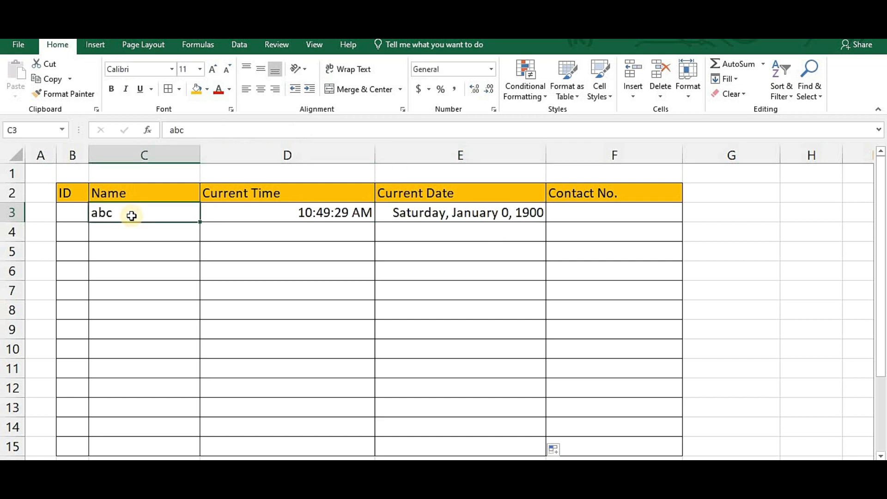
- Replace abc in C3 with xyz, stamping 10:52:08 AM and Monday, January 2, 2023
key(BackSpace)
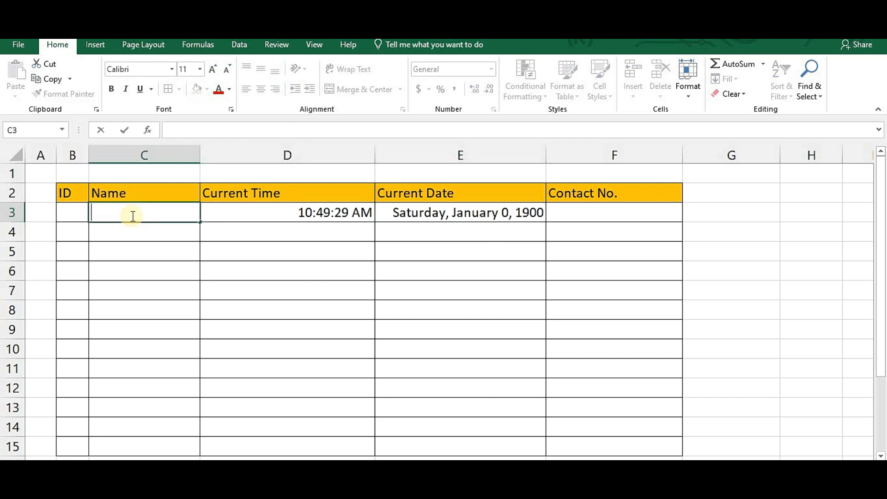
key(Return)
click(156, 209)
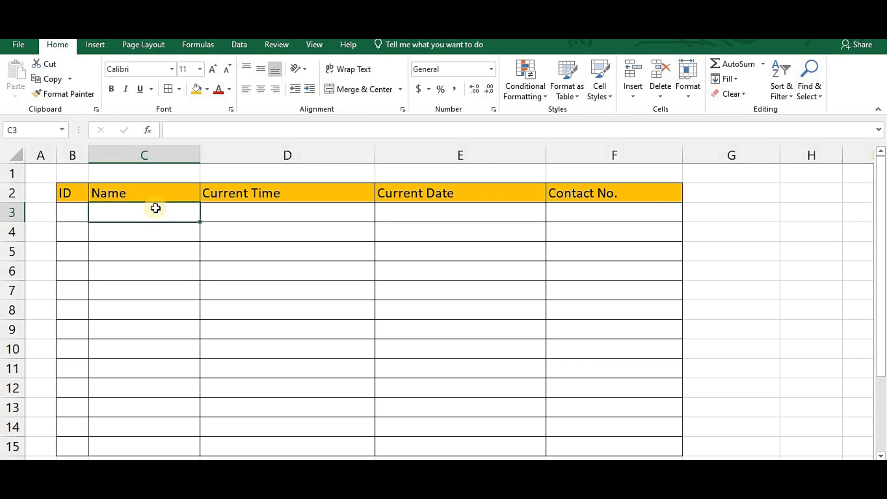
text(xyz)
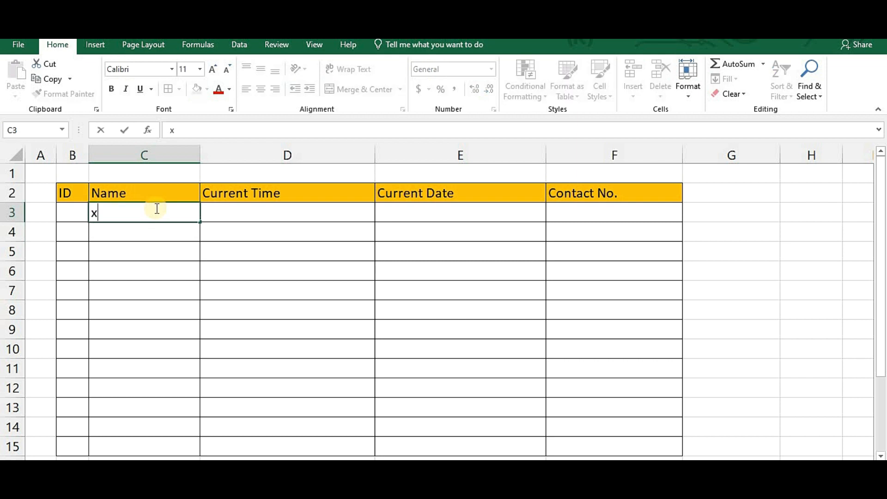
key(Return)
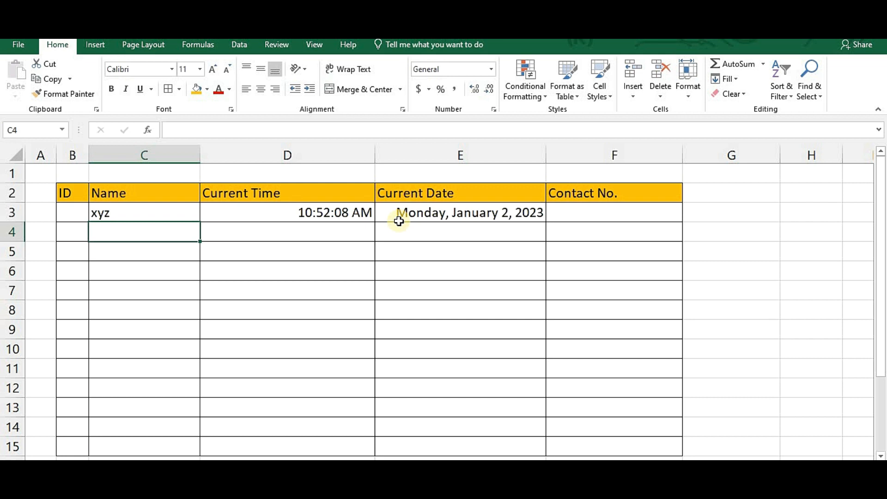
- Switch off Lock Cell for the table cells outside the Current Time and Current Date columns
click(322, 304)
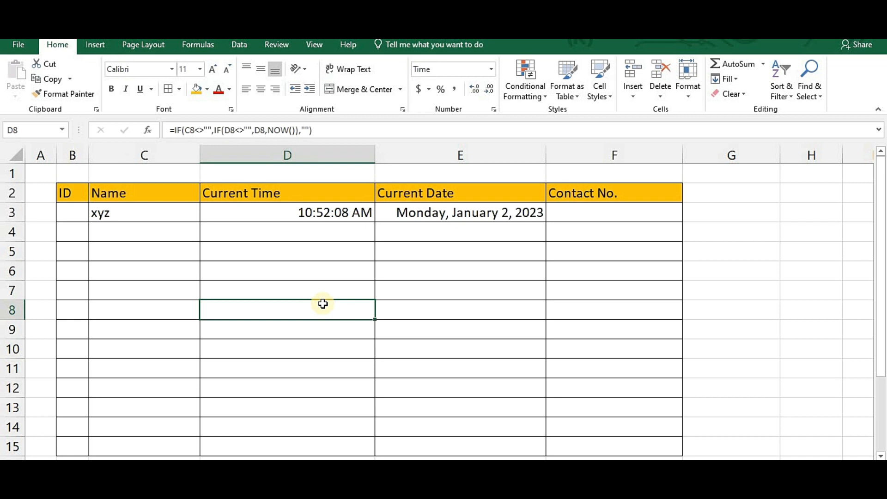
key(ctrl+a)
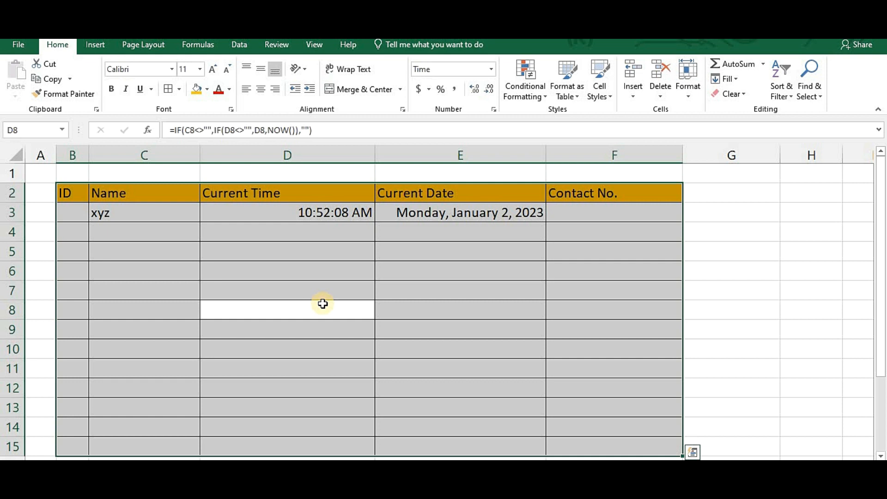
click(301, 149)
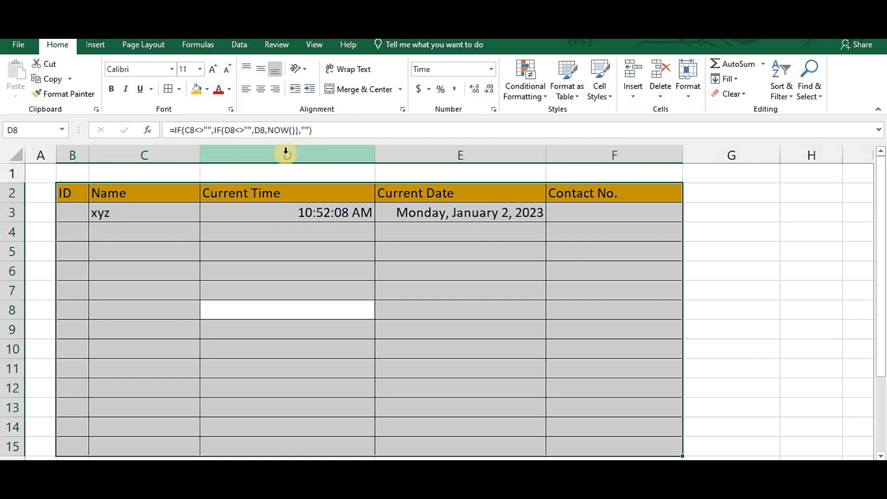
click(285, 152)
ctrl+click(440, 153)
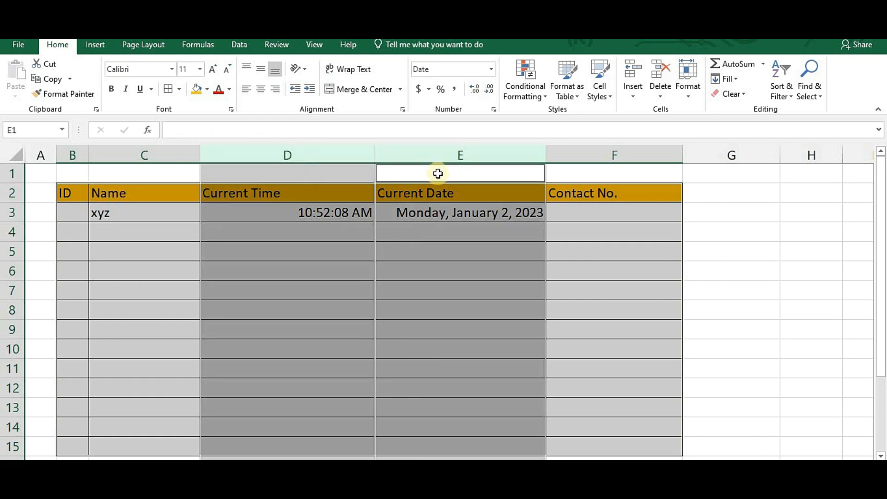
ctrl+click(283, 148)
ctrl+click(445, 154)
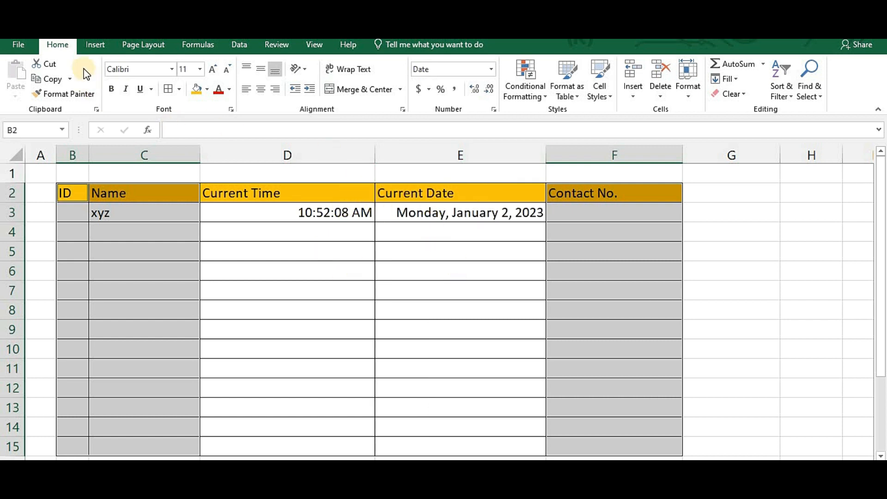
click(689, 78)
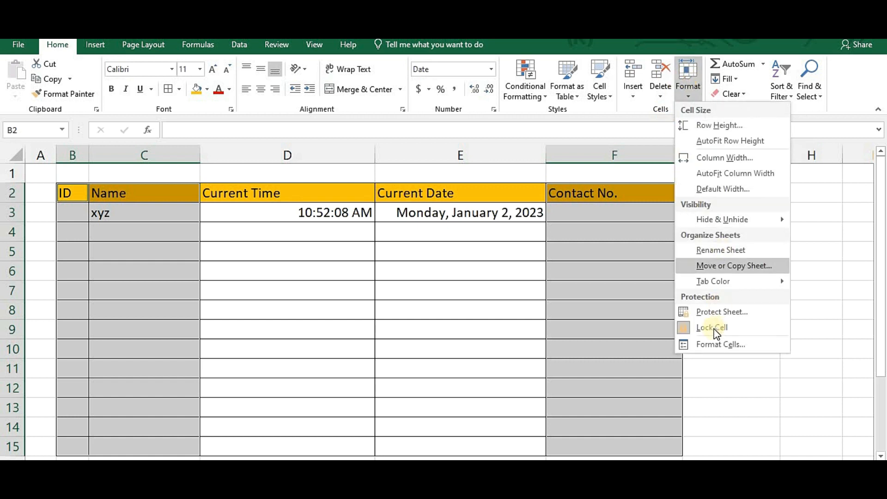
click(681, 329)
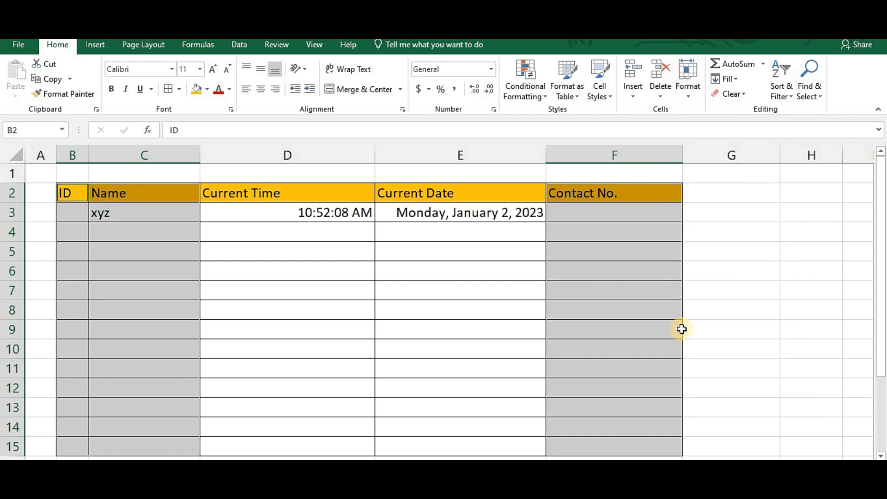
click(540, 273)
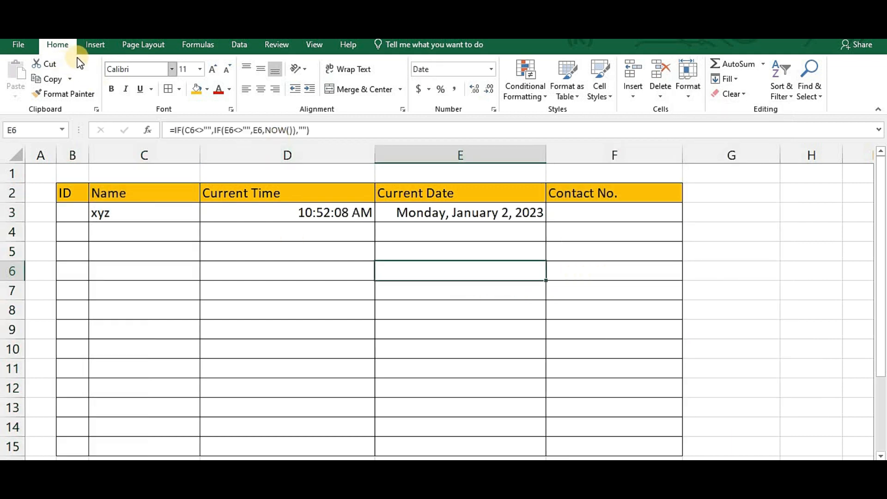
- Protect the sheet with a password, entering it twice to confirm
click(686, 84)
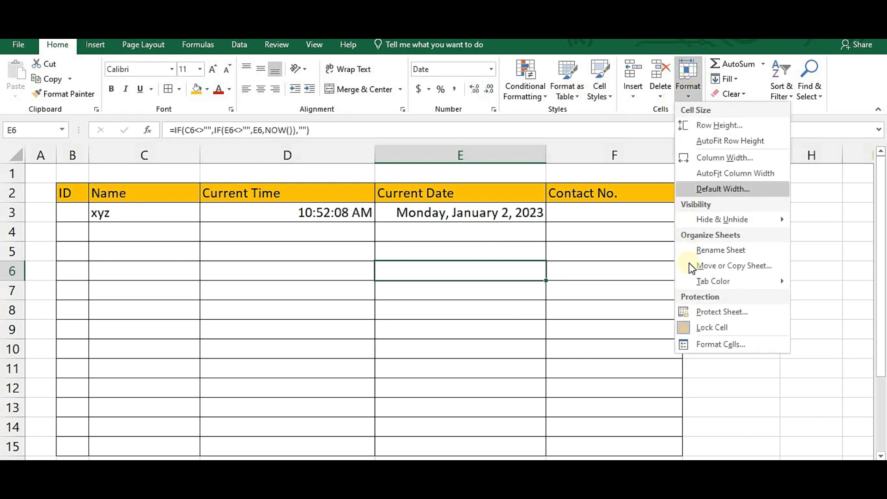
click(701, 317)
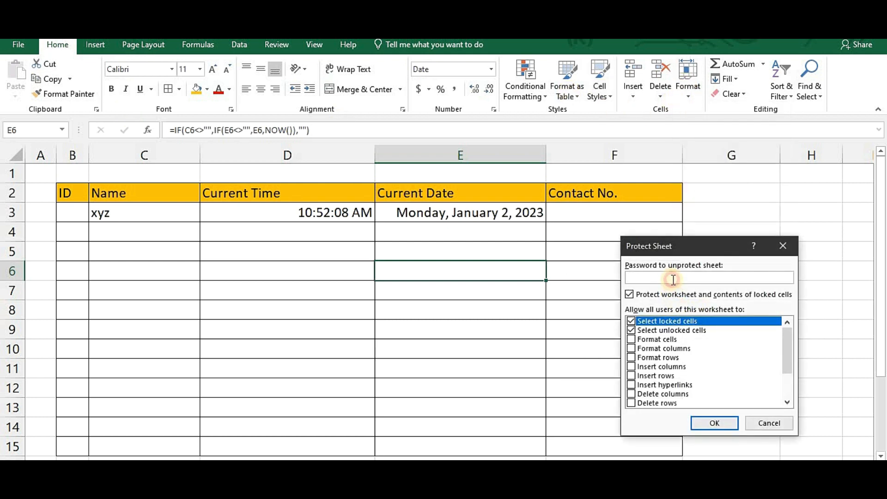
text(1234)
key(Return)
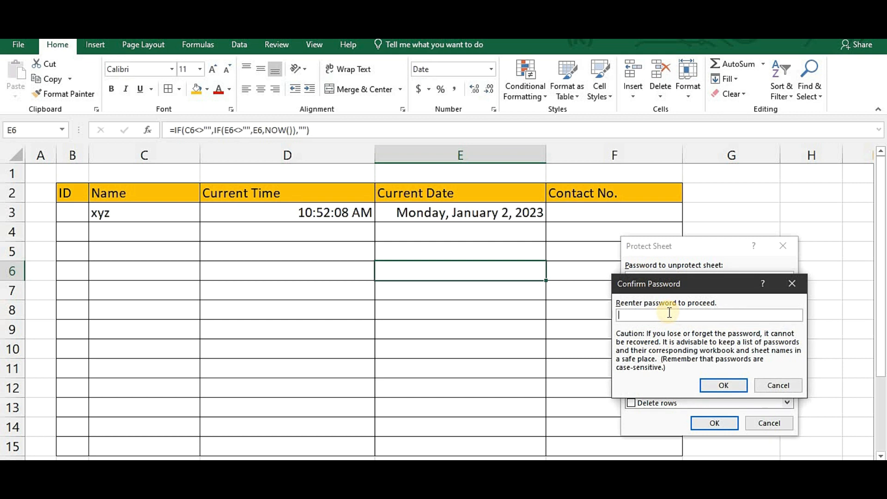
text(1234)
key(Return)
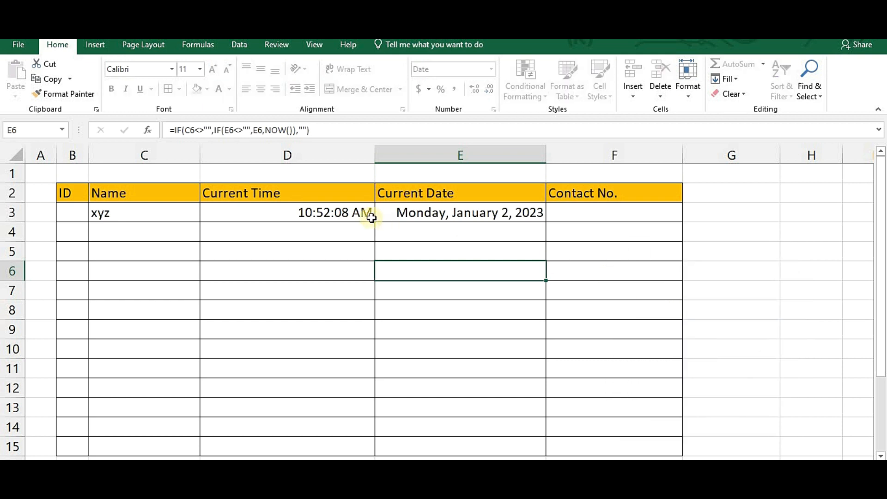
- Clear and re-enter xyz in C3 on the protected sheet, stamping 10:54:39 AM
click(146, 216)
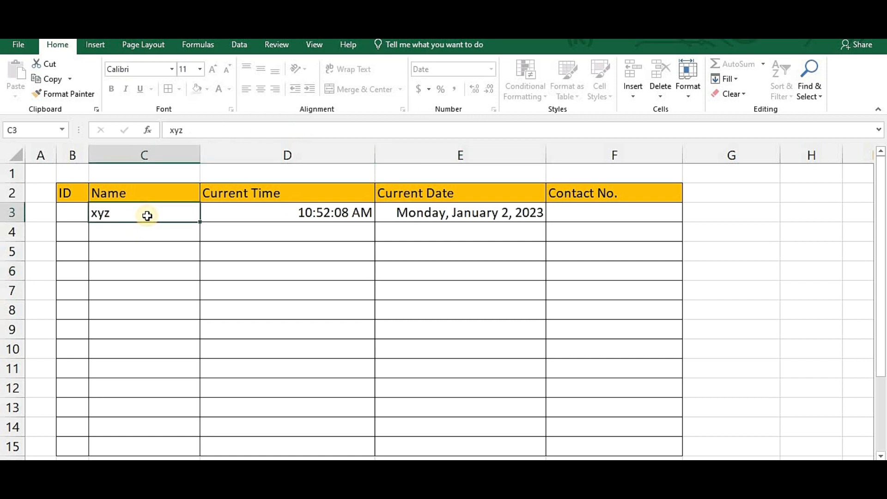
key(BackSpace)
key(Return)
click(144, 213)
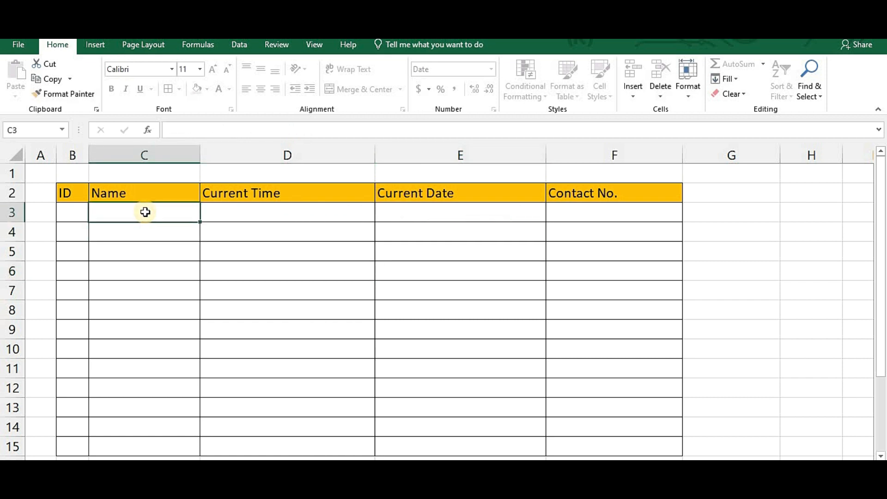
double_click(145, 212)
text(xyz)
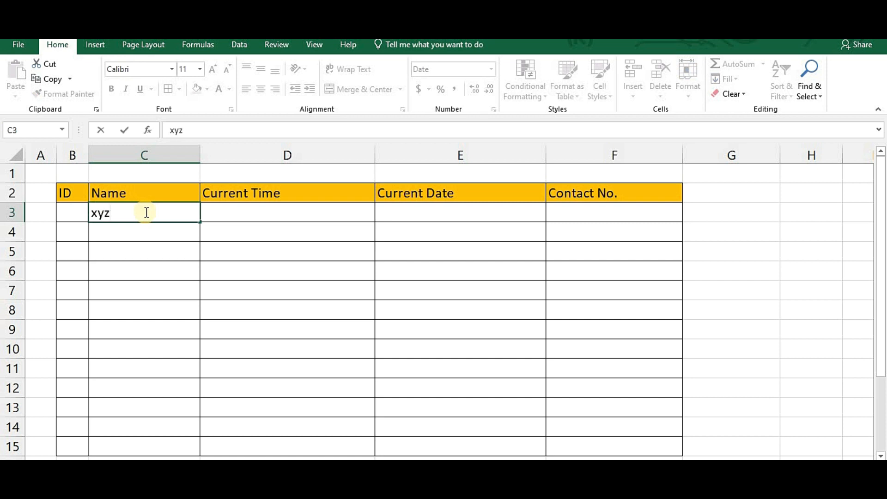
key(Return)
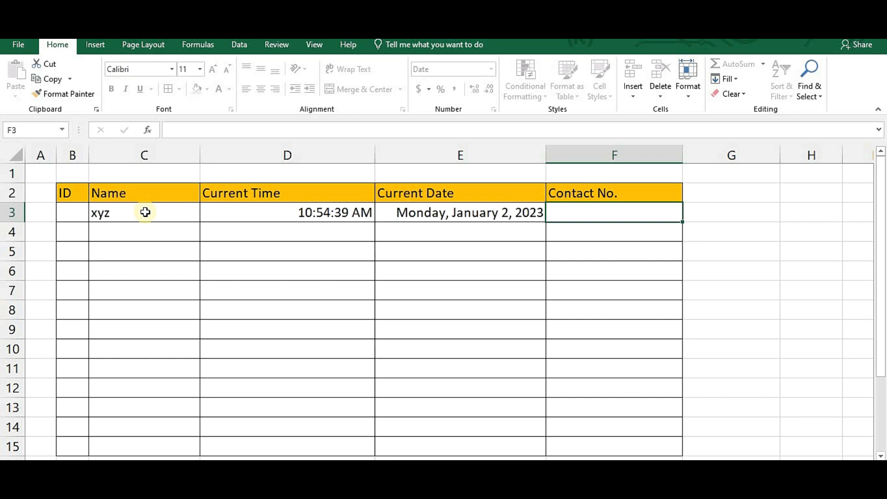
- Enter abc as the Name in C4 so it stamps 10:55:01 AM
click(148, 233)
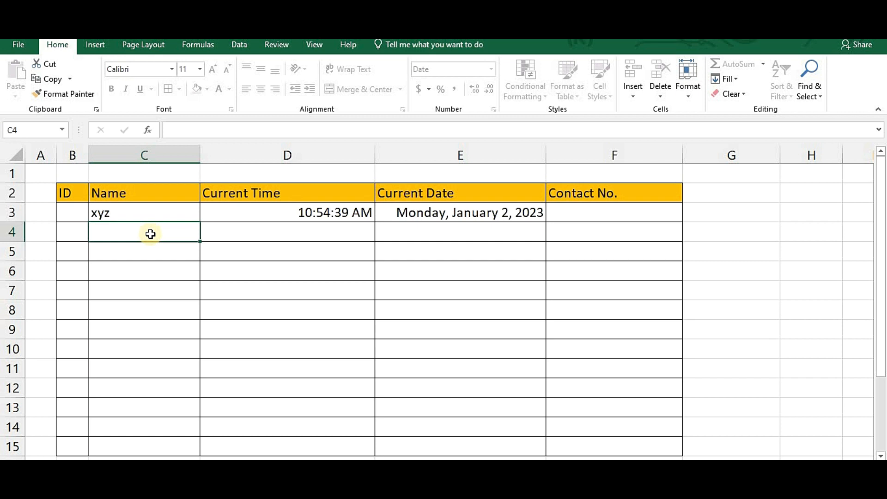
text(abc)
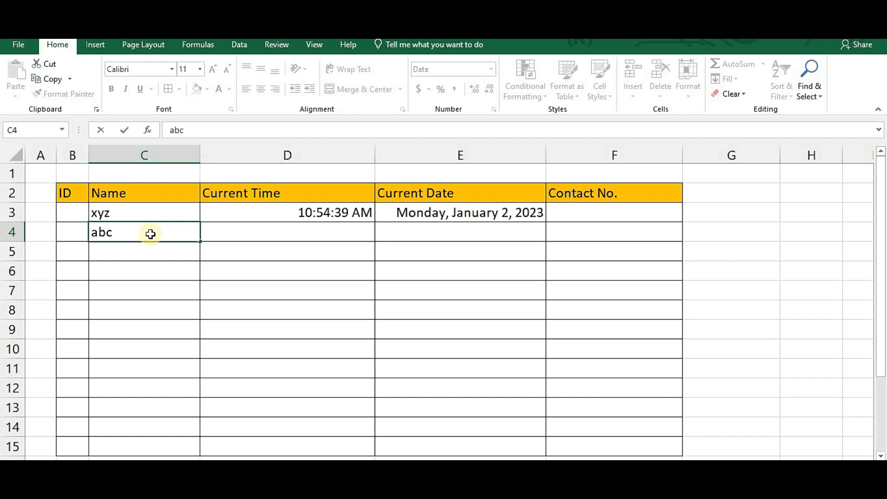
key(Return)
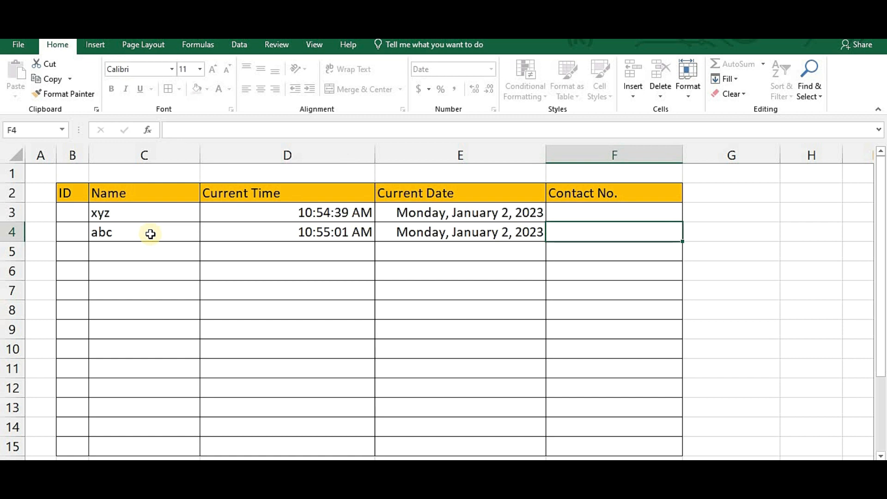